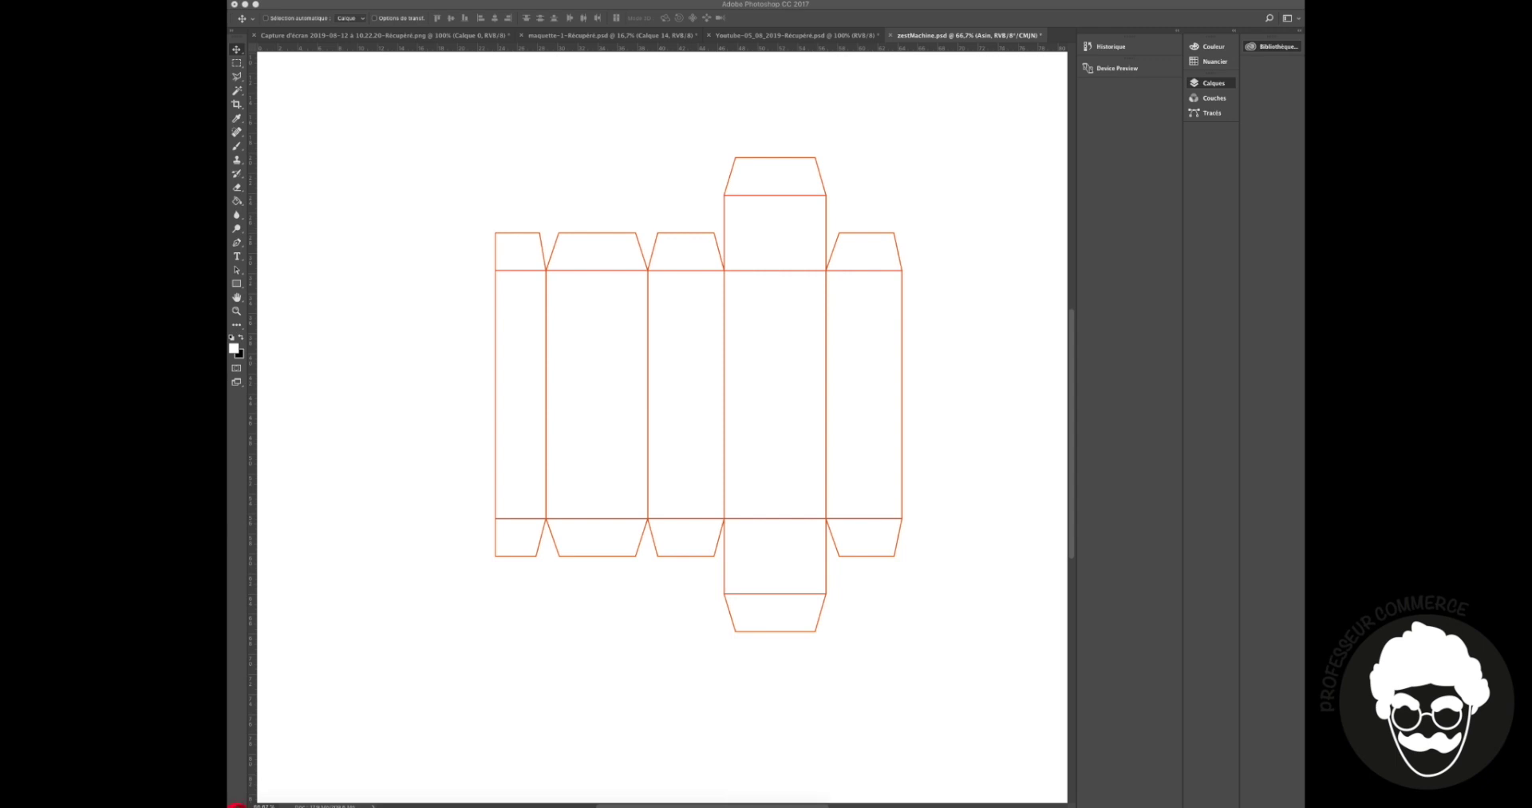
# Step: Switch to Illustrator, copy all the shapes of the box dieline, and return to the Photoshop document
pyautogui.press('super+Tab')
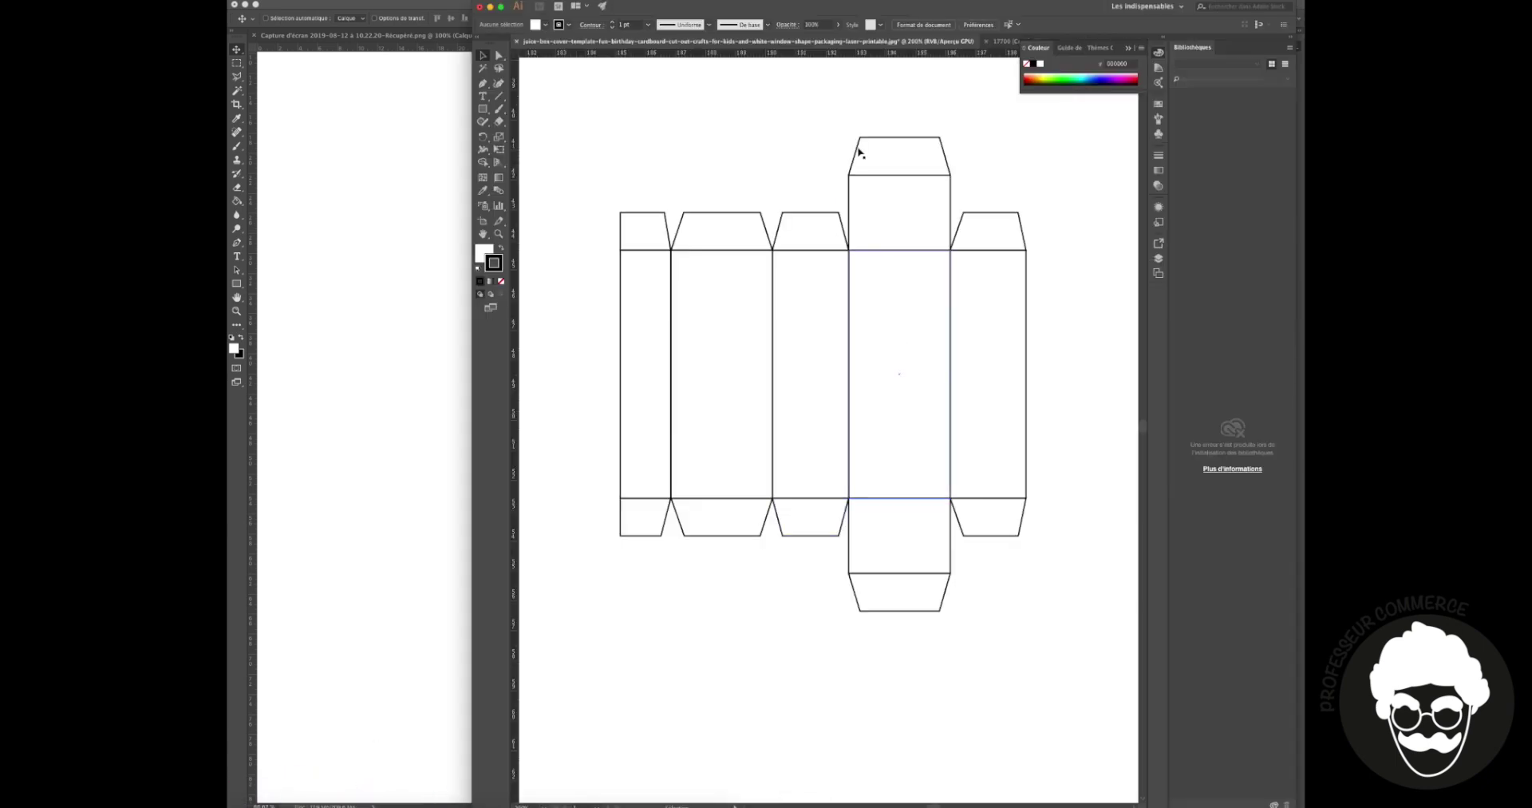
pyautogui.doubleClick(825, 10)
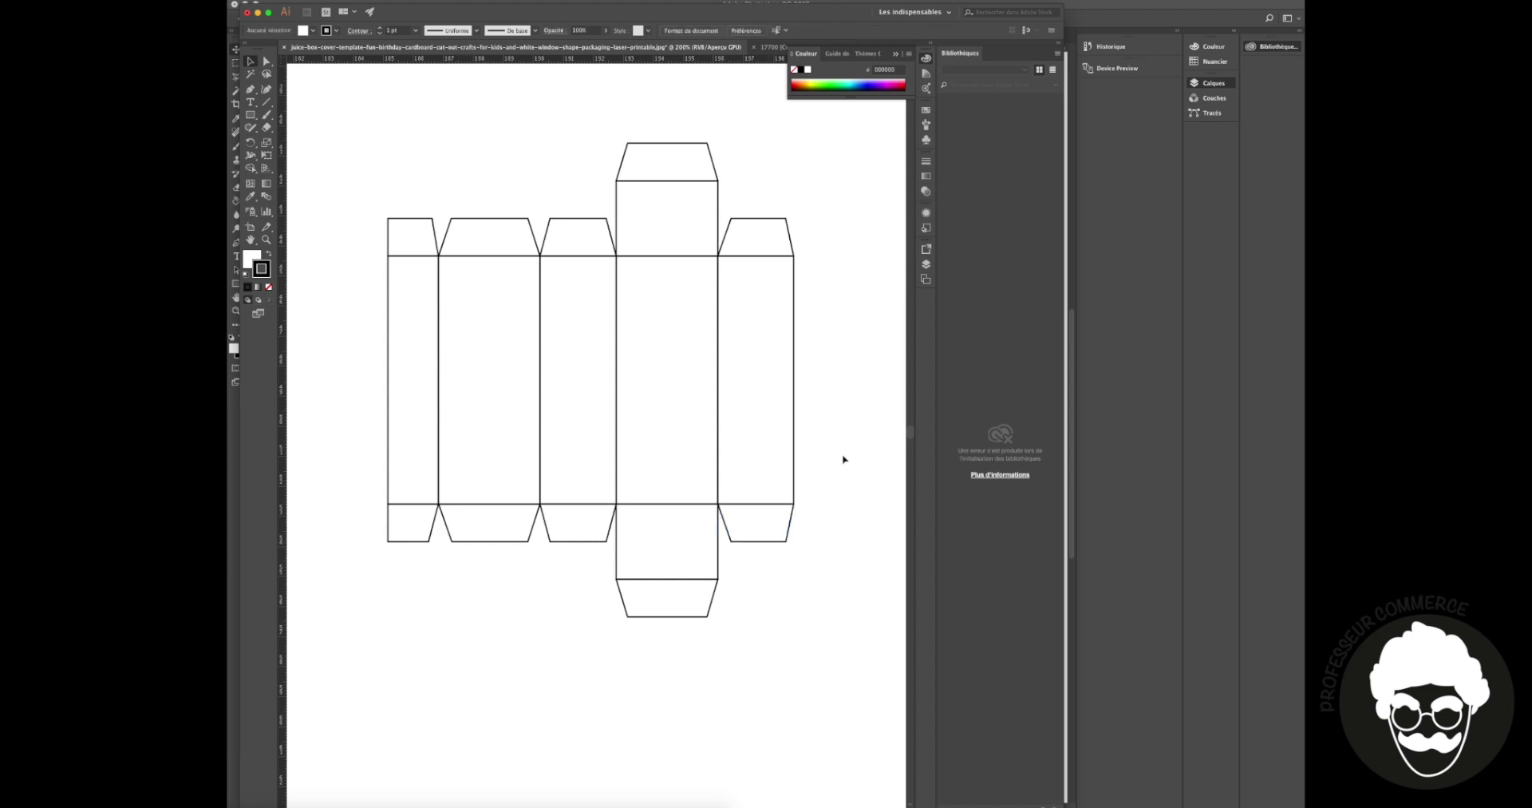
pyautogui.moveTo(822, 156); pyautogui.dragTo(368, 693)
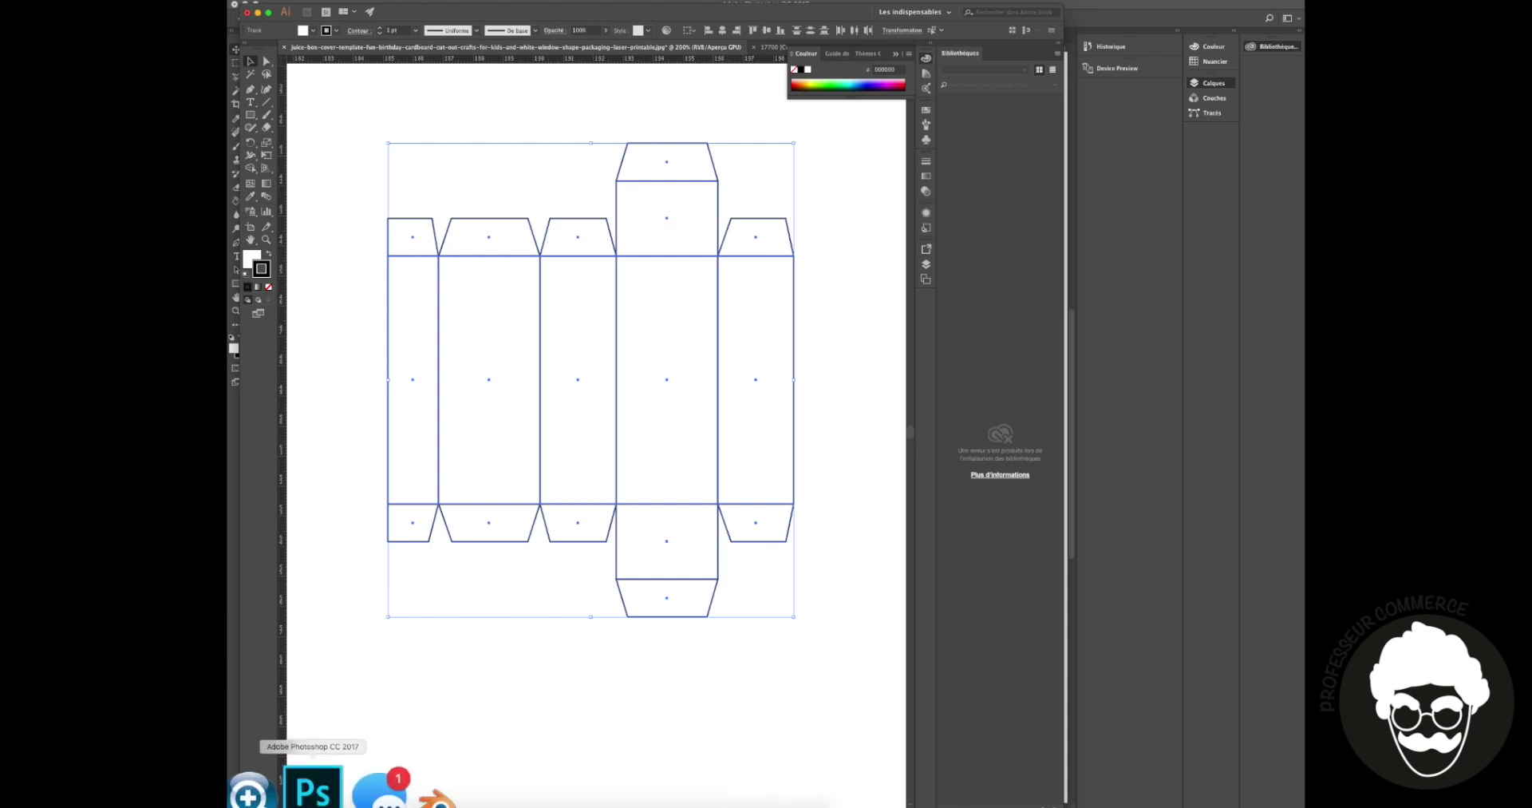
pyautogui.click(311, 790)
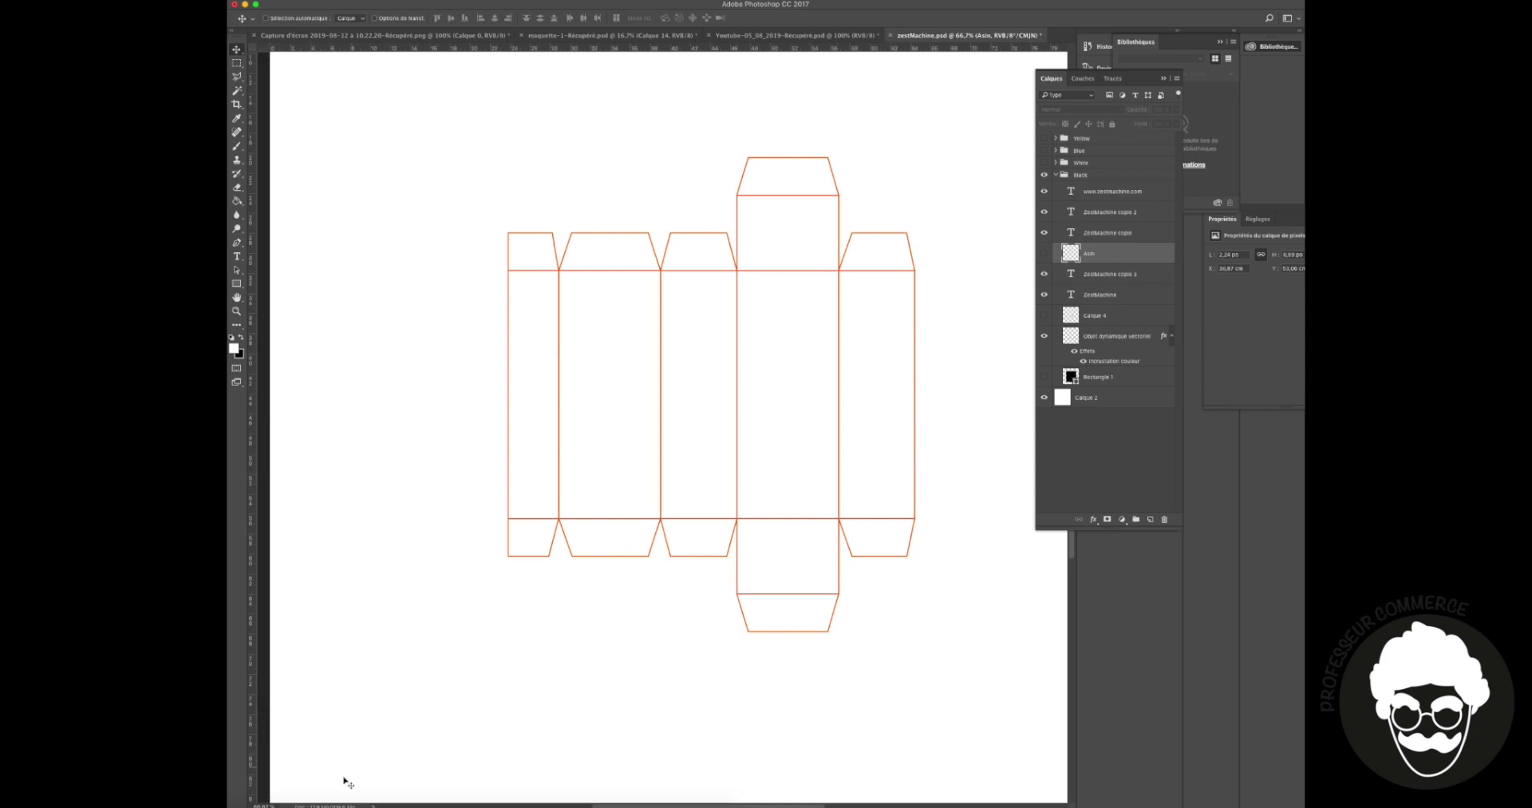
pyautogui.moveTo(319, 794)
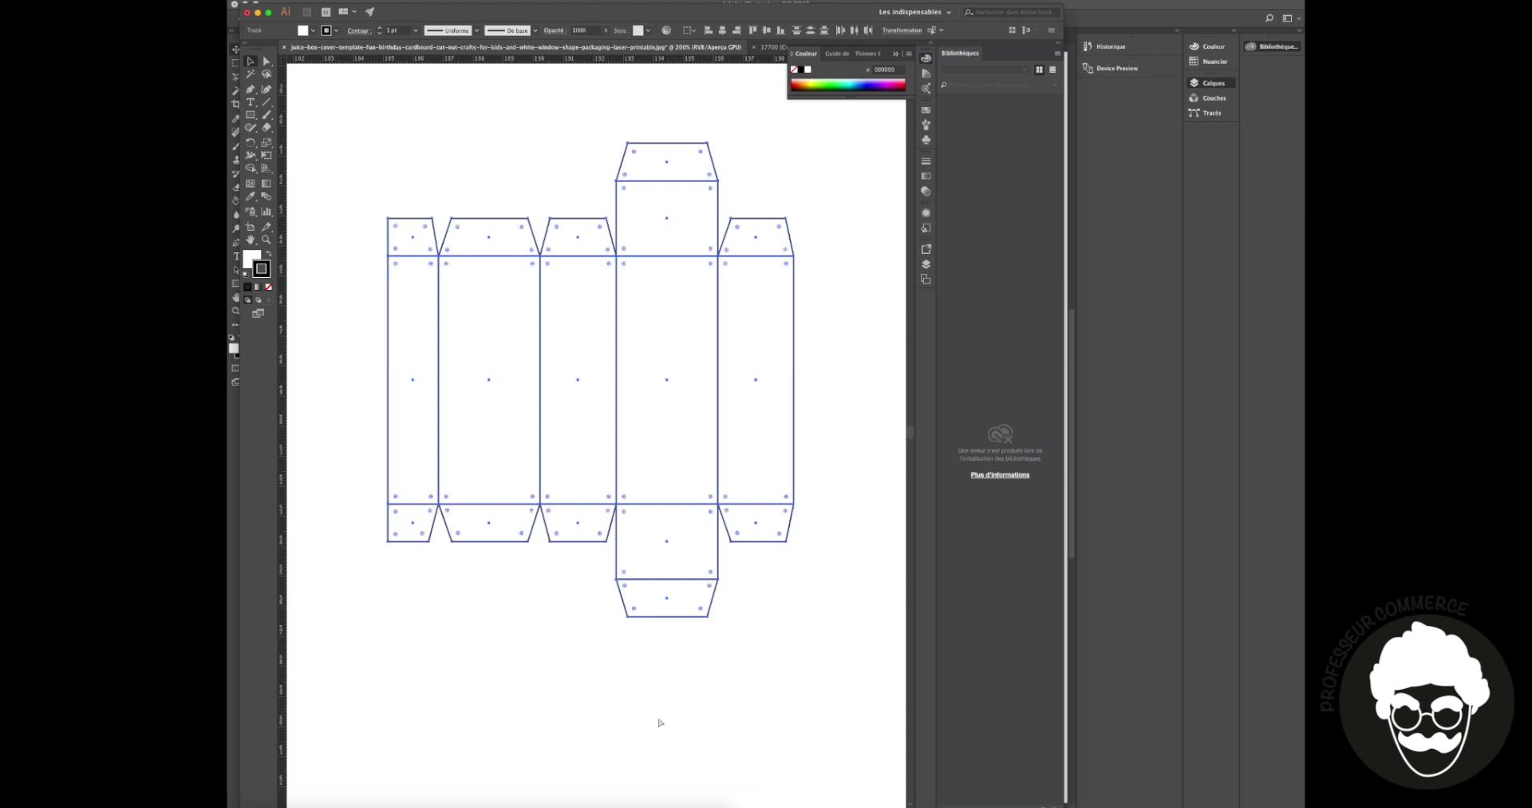
pyautogui.moveTo(279, 798)
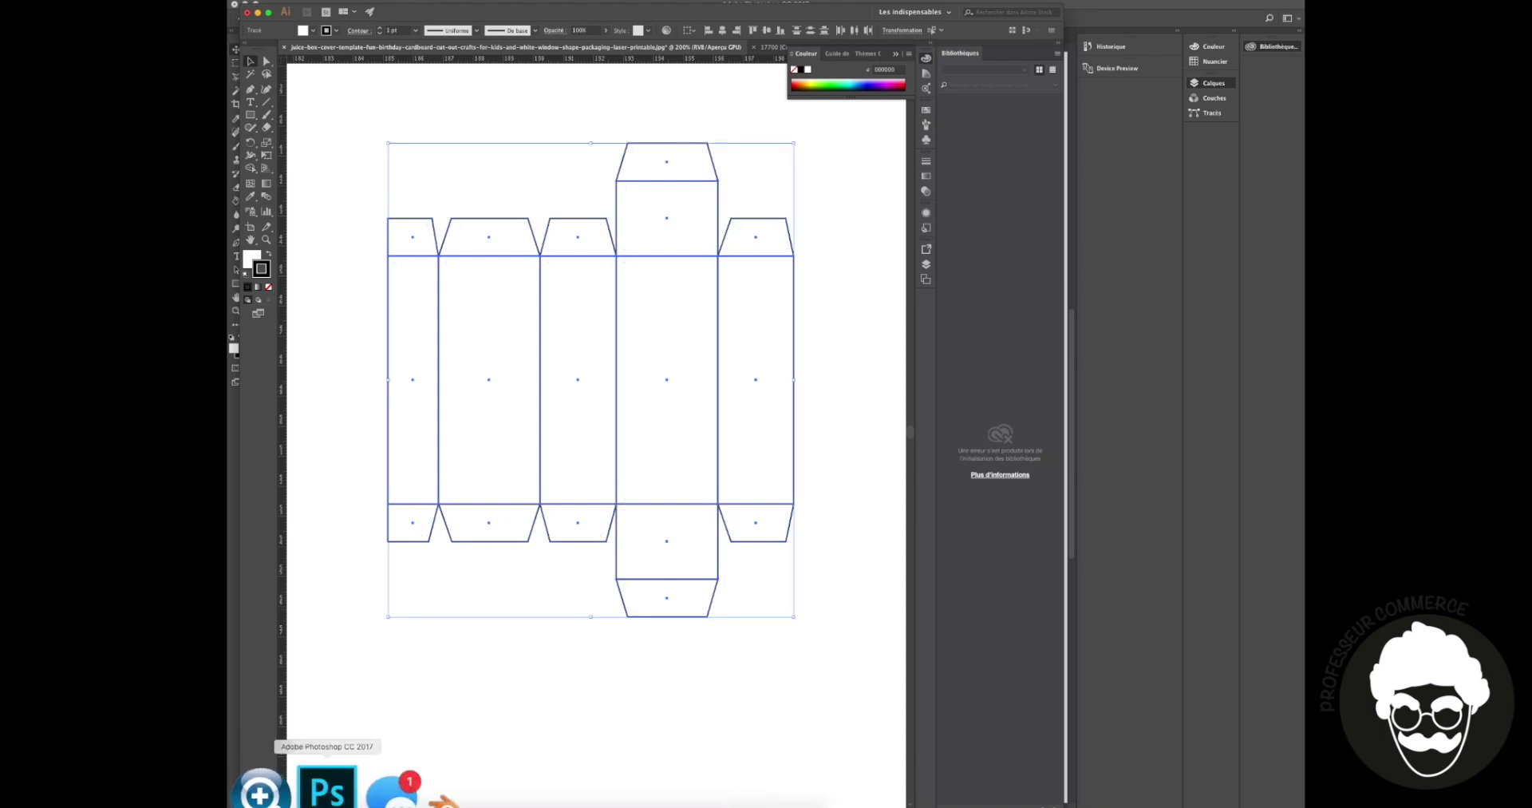
pyautogui.click(327, 788)
pyautogui.moveTo(579, 527); pyautogui.dragTo(595, 538)
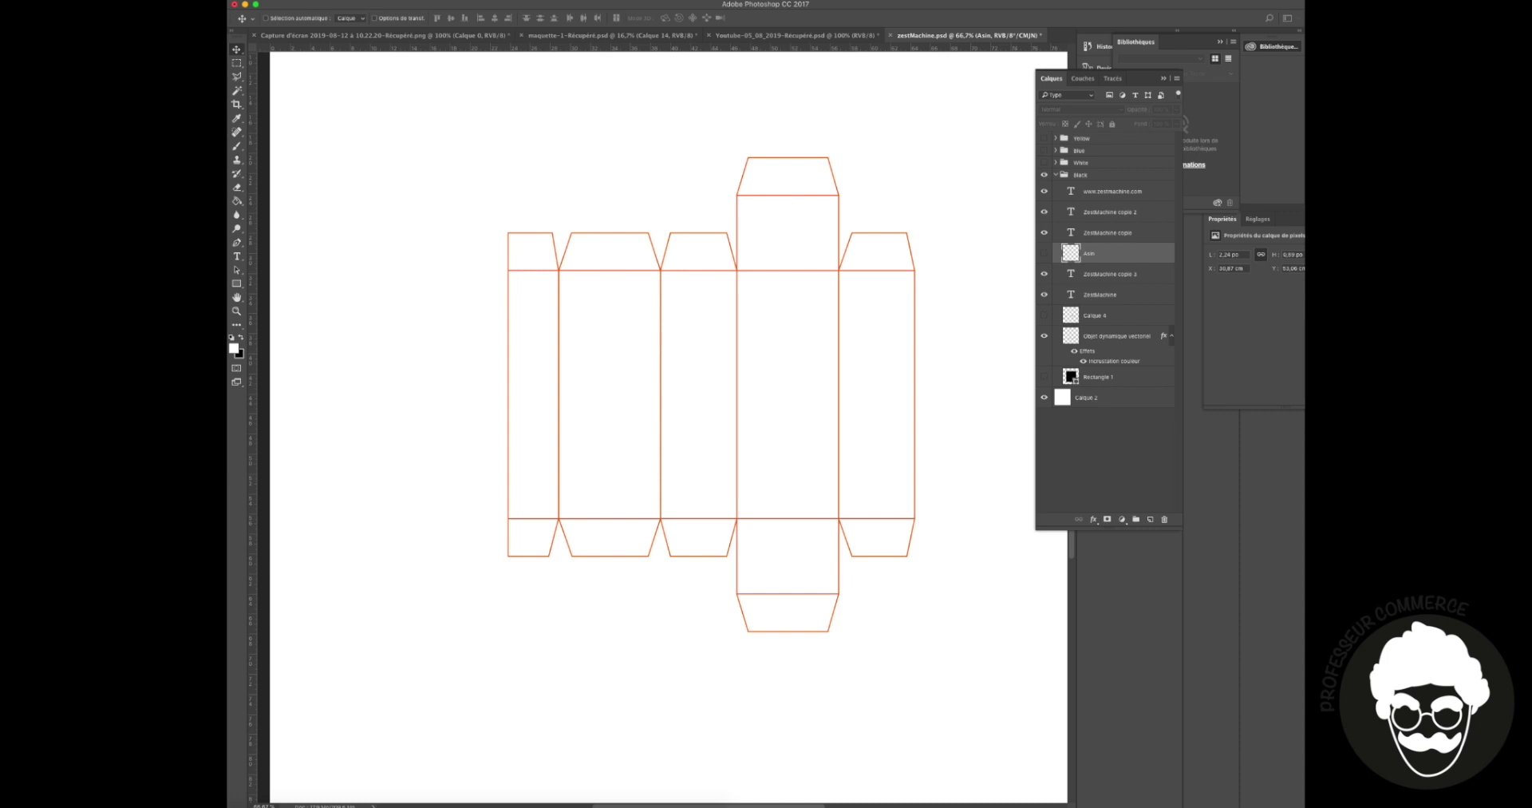
# Step: Try pasting the copied dieline as a smart object and enlarging it over the orange box outline
pyautogui.press('super+v')
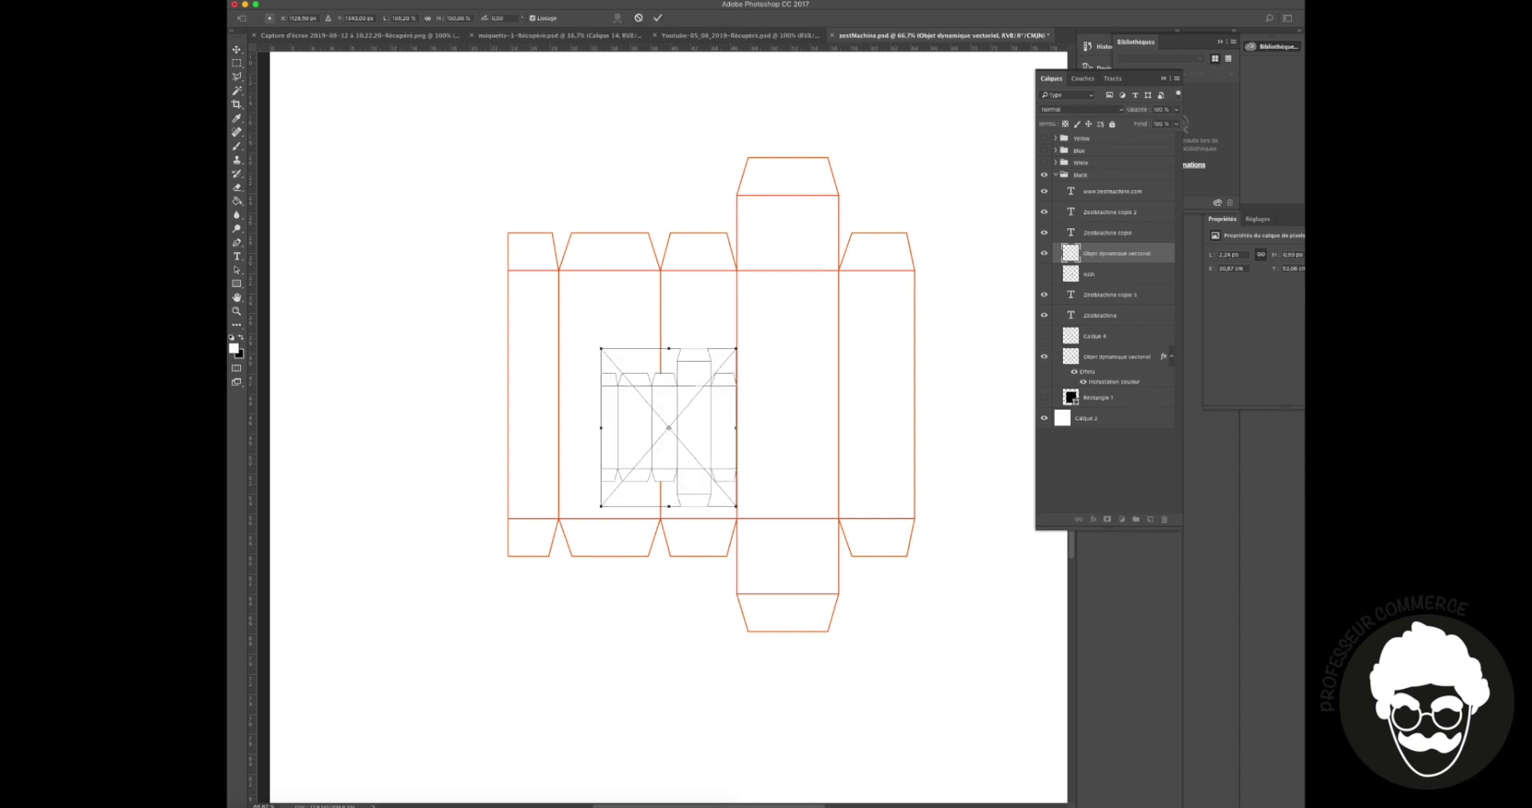
pyautogui.moveTo(741, 348); pyautogui.dragTo(904, 238)
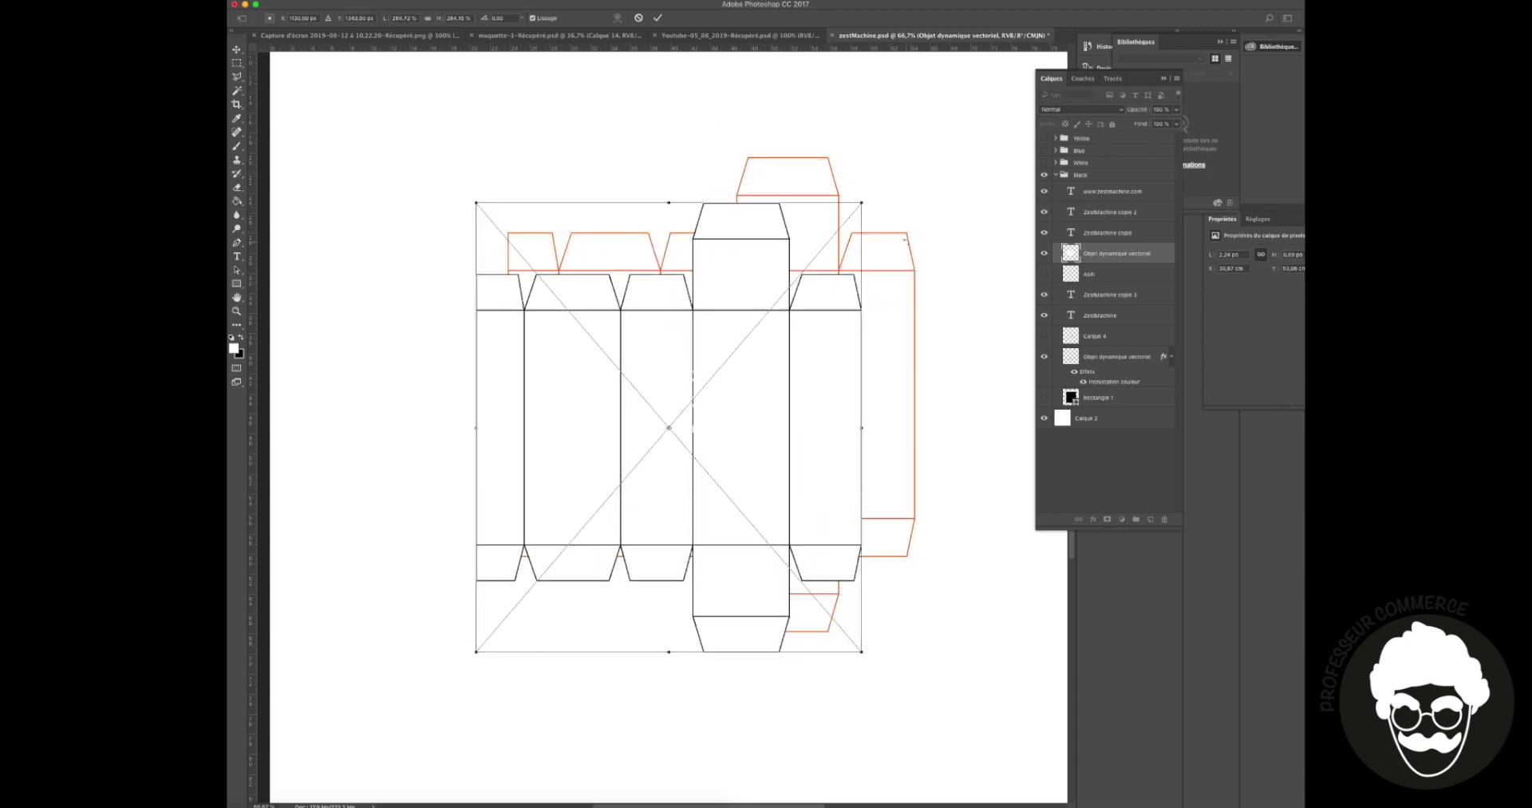
pyautogui.press('Escape')
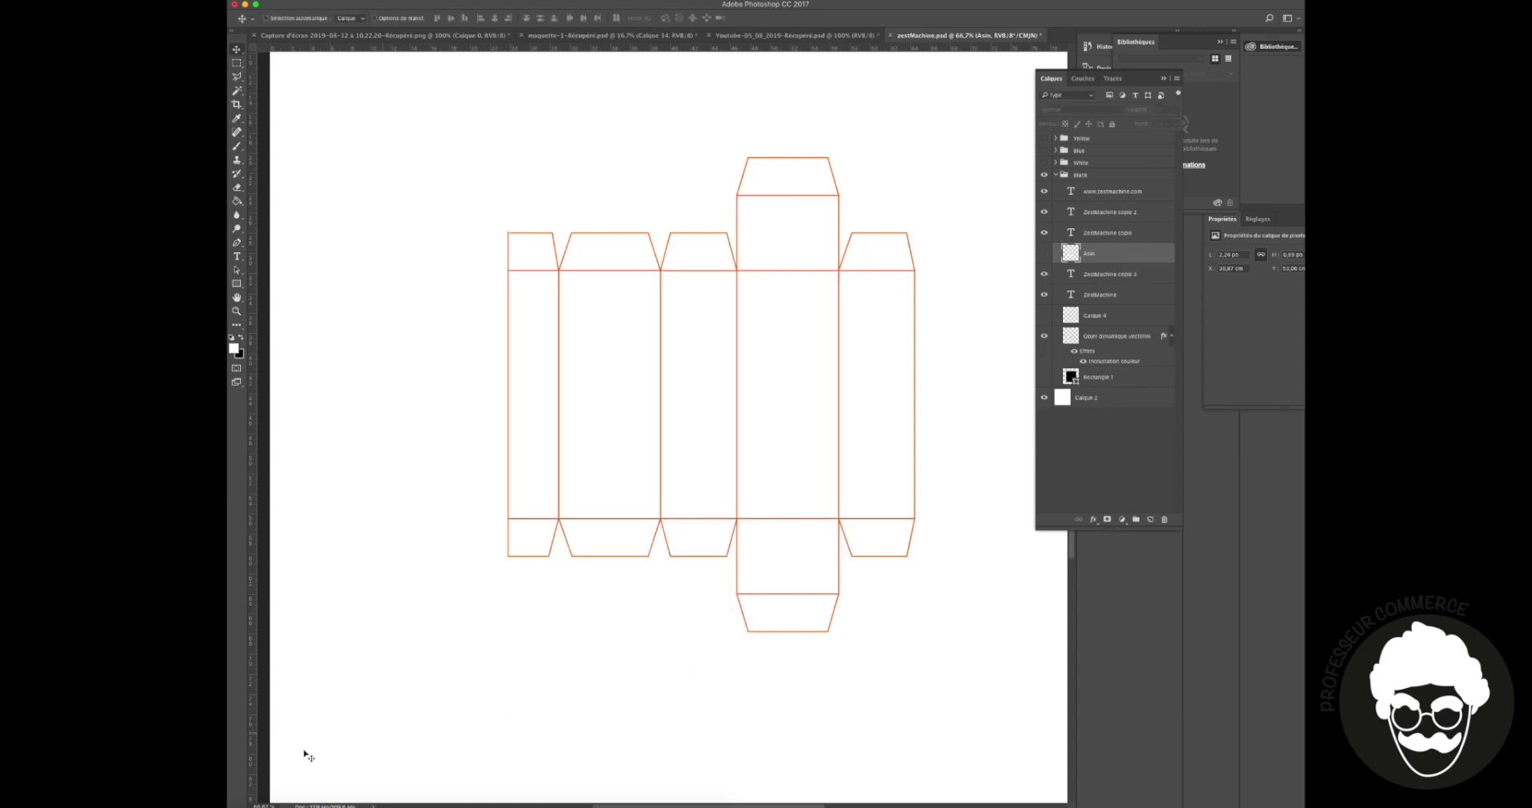
# Step: Switch to Illustrator and select the tall body panels of the dieline one at a time to inspect them
pyautogui.moveTo(254, 794)
pyautogui.press('super+Tab')
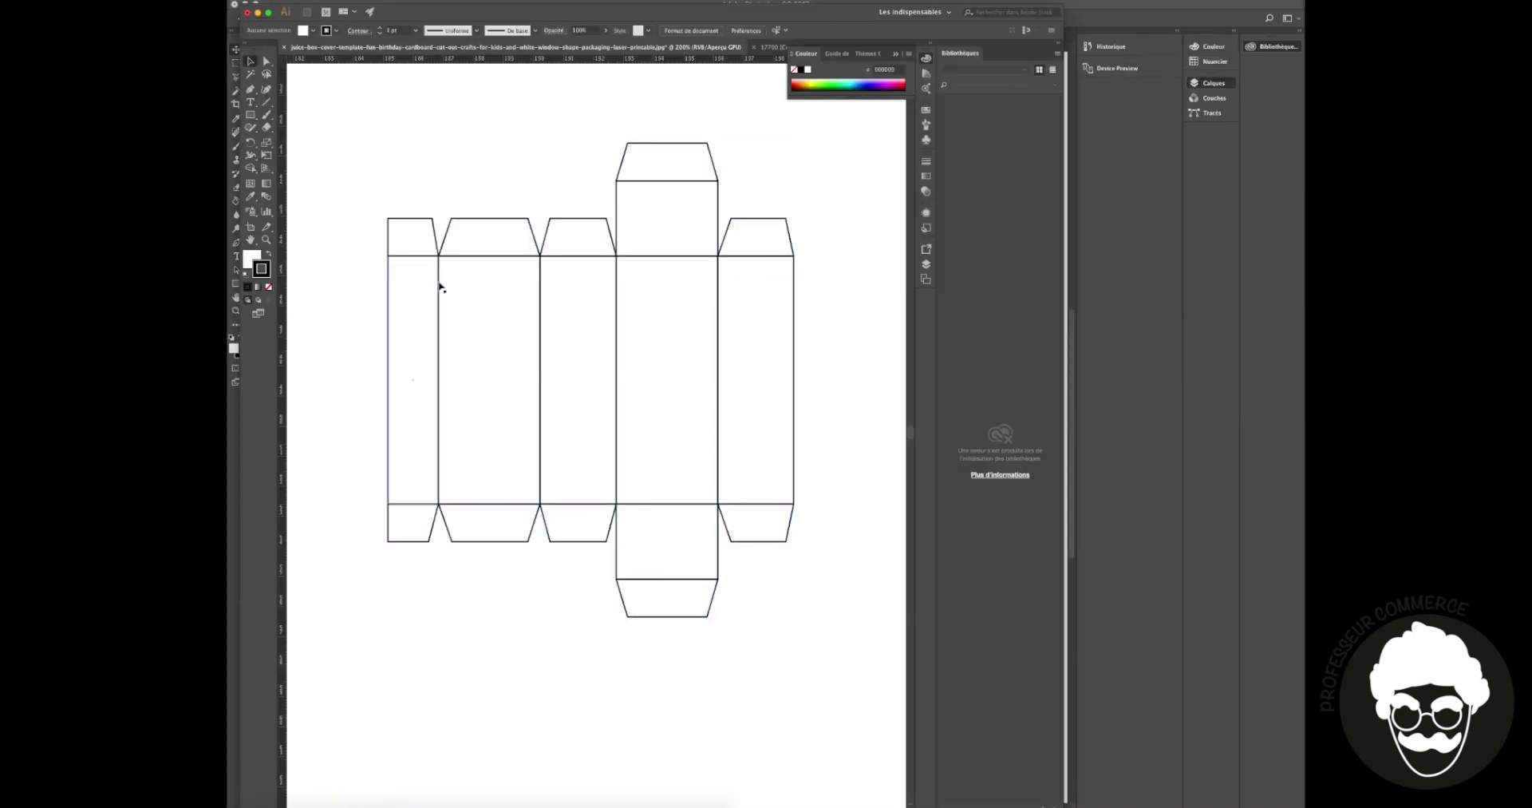
pyautogui.click(440, 287)
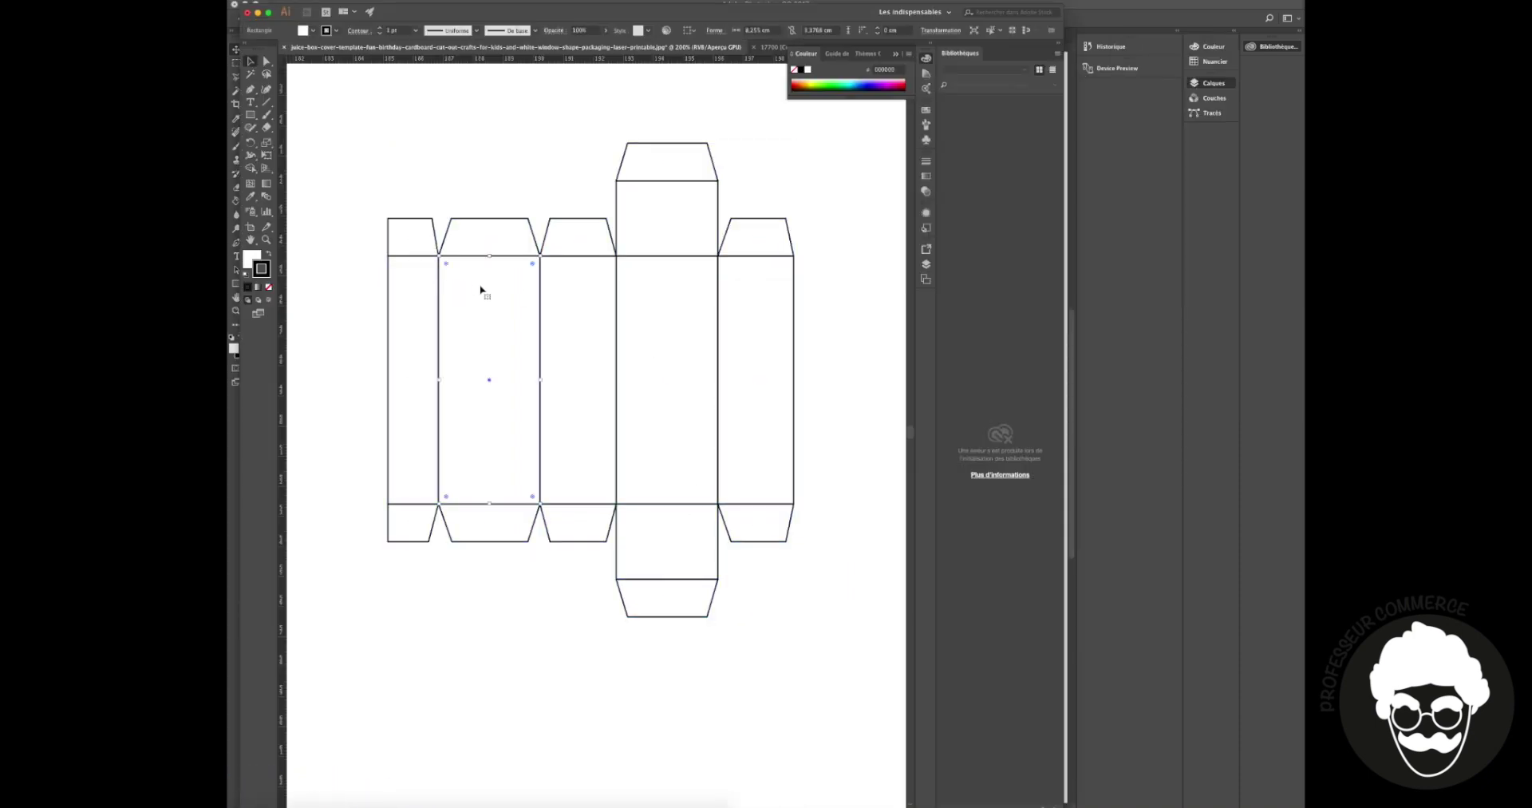
pyautogui.click(573, 301)
pyautogui.click(656, 326)
pyautogui.click(740, 333)
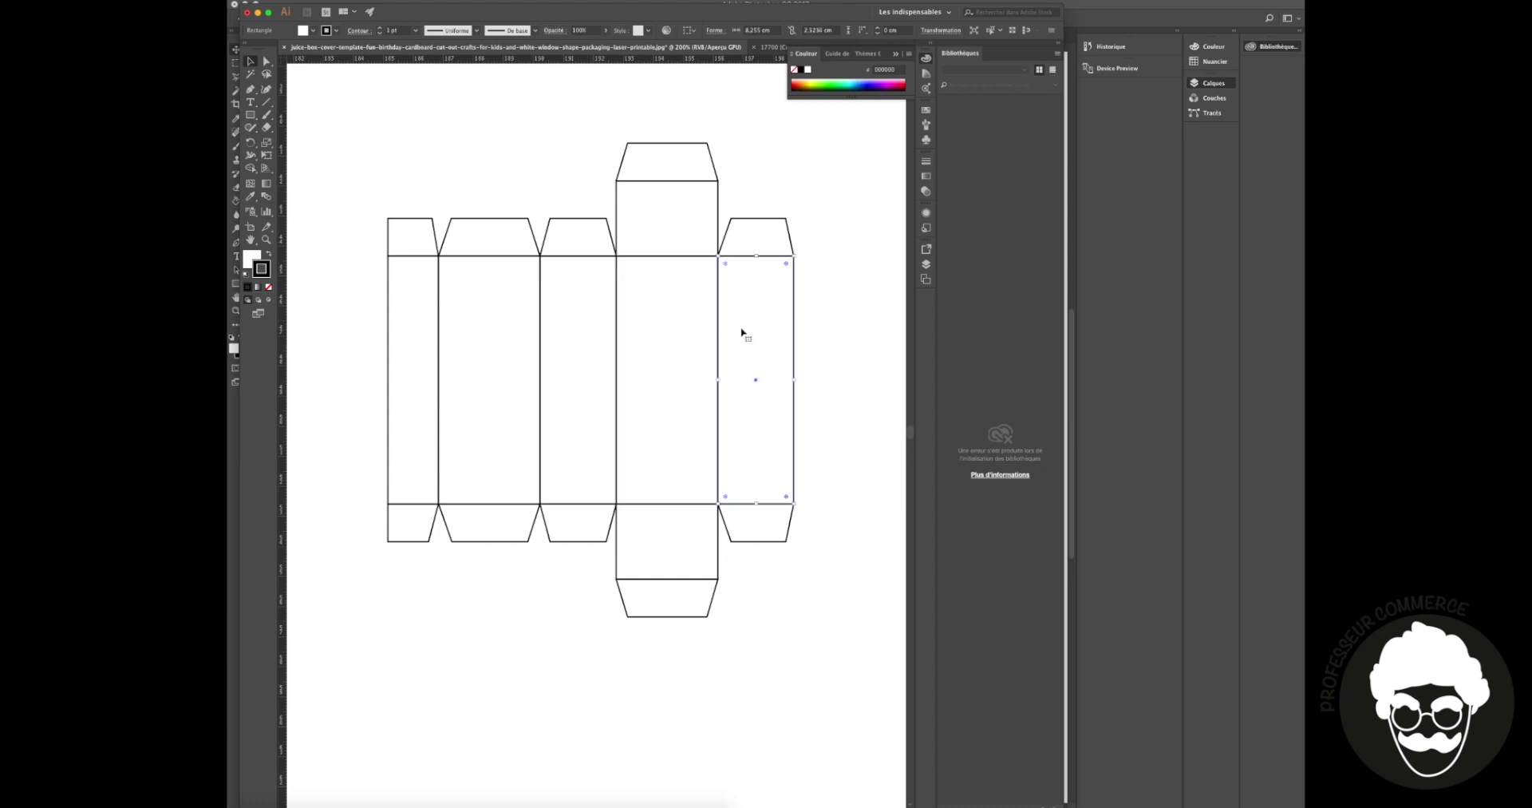
pyautogui.click(687, 332)
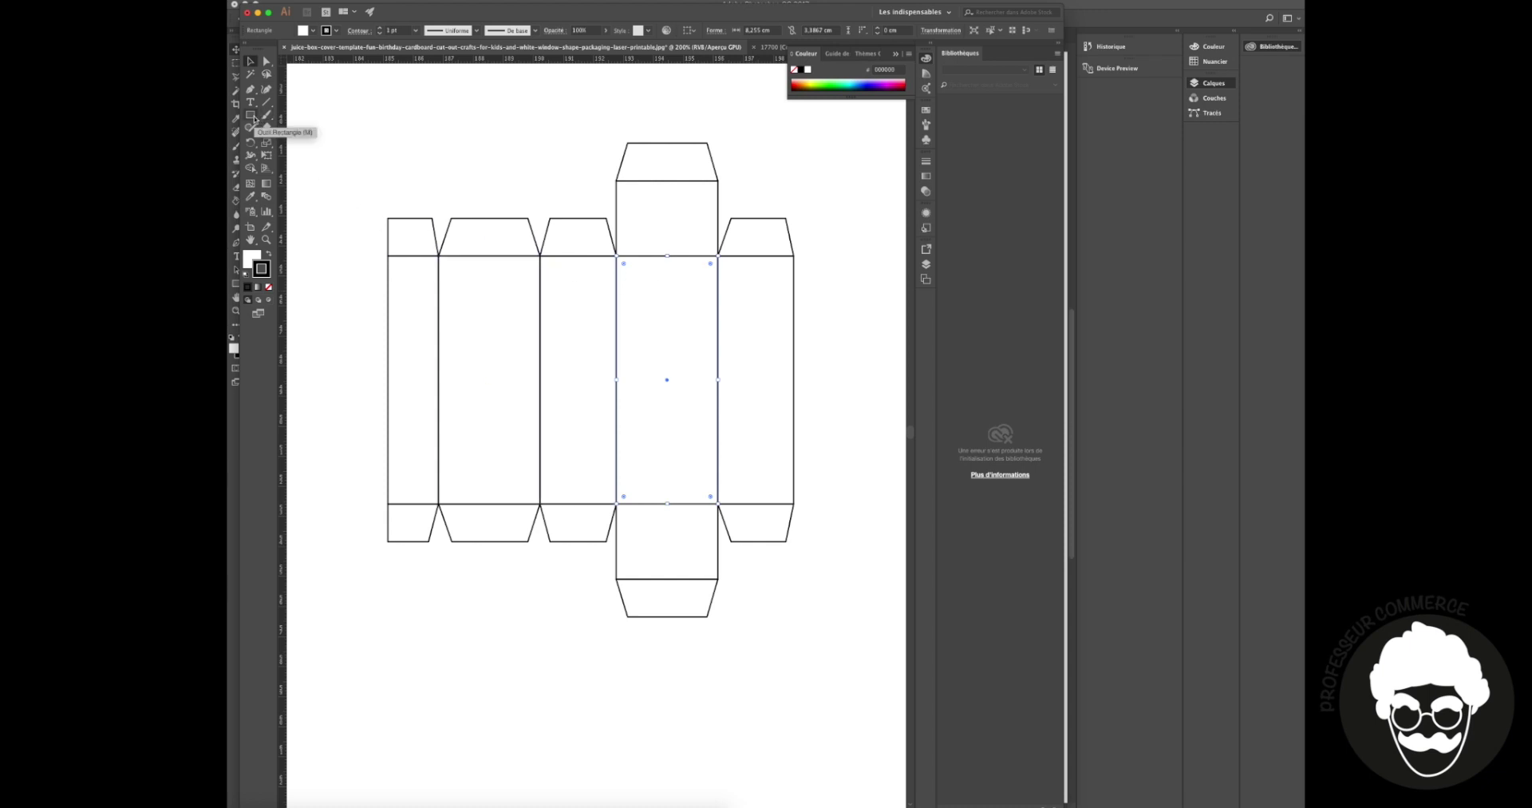
# Step: Create a rectangle 10 cm wide and 5 cm high over the dieline's upper part and delete it
pyautogui.click(252, 116)
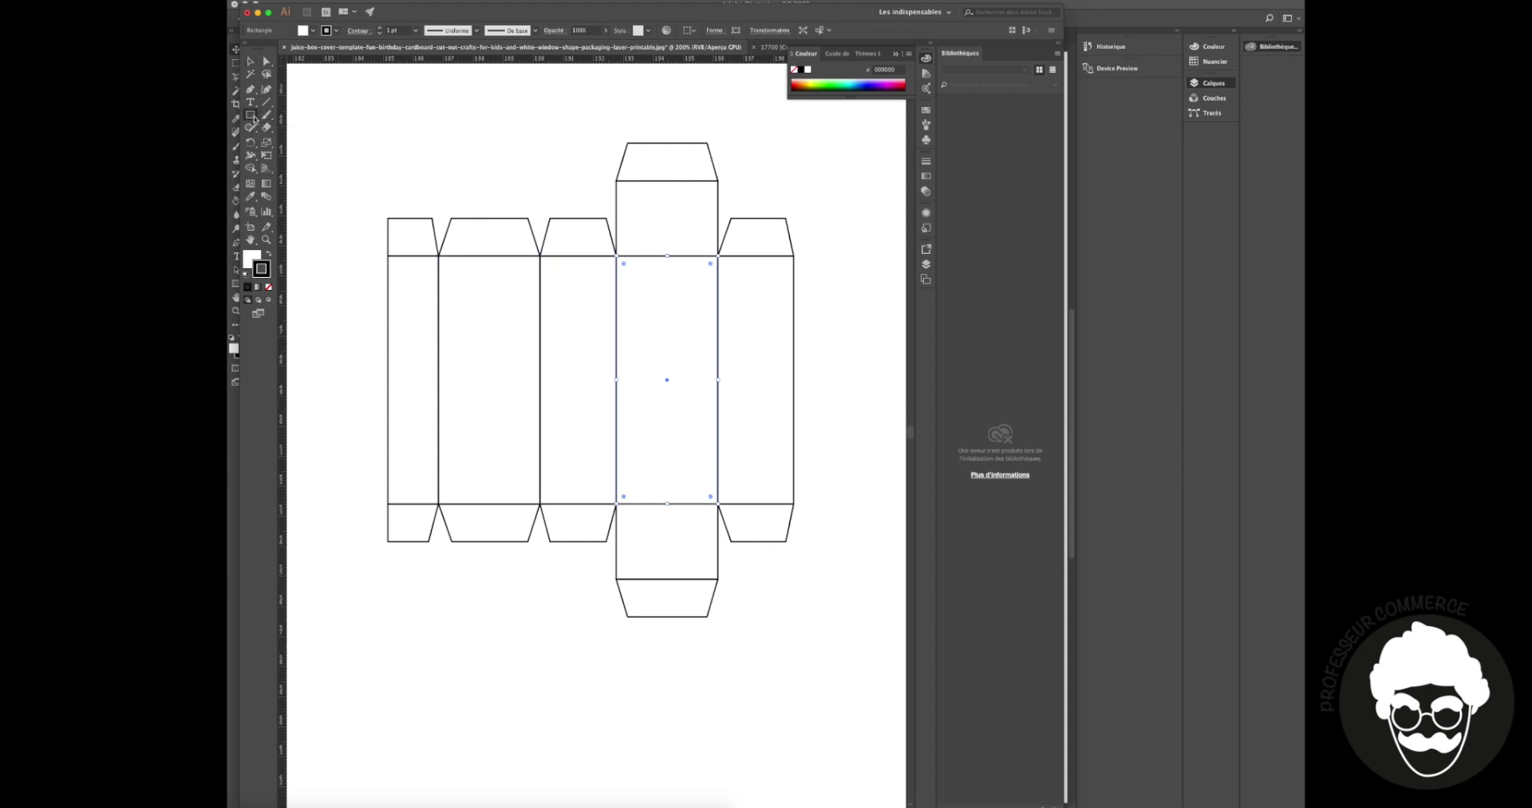
pyautogui.click(377, 143)
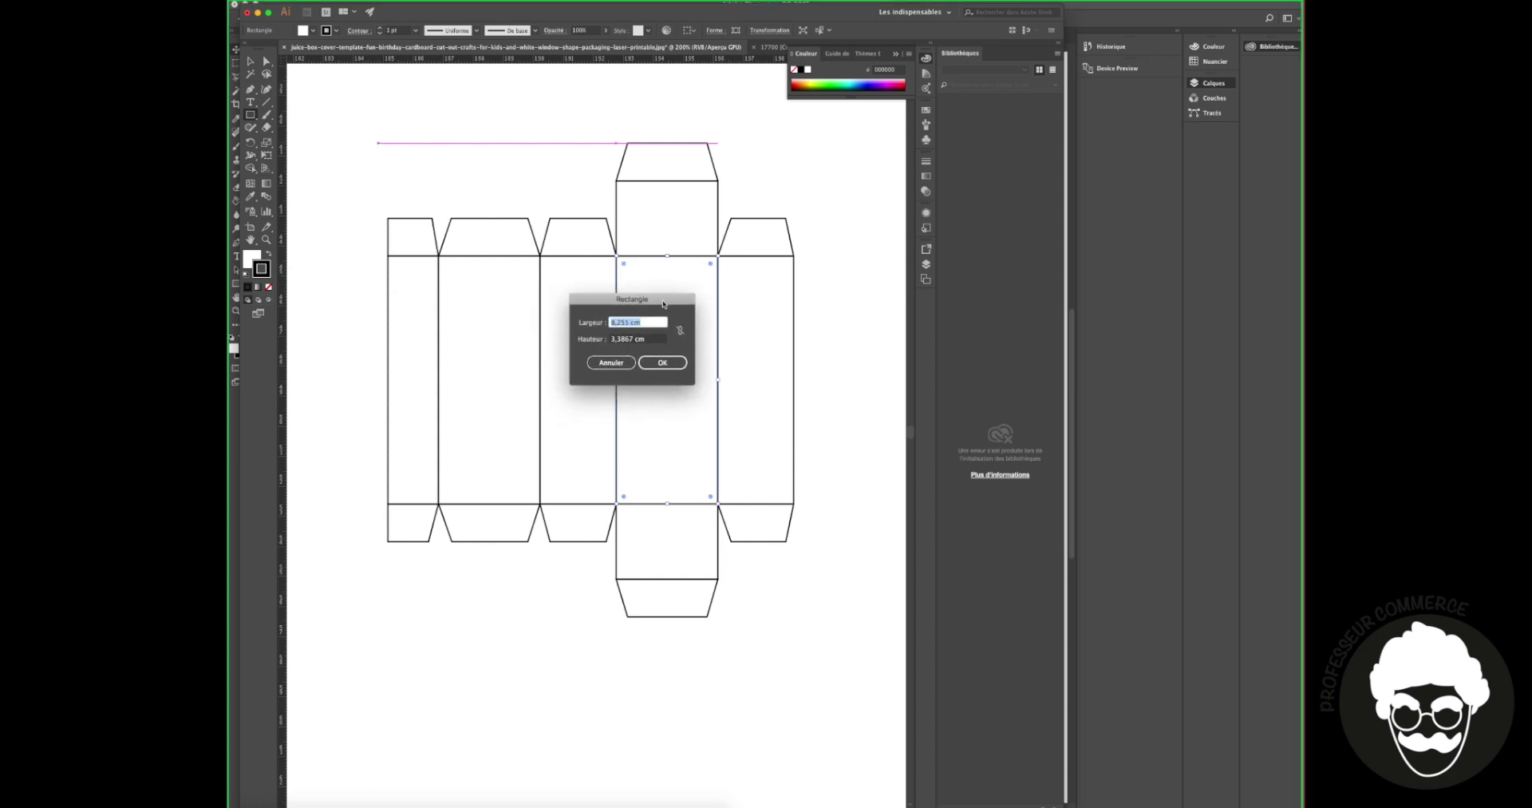
pyautogui.click(628, 321)
pyautogui.moveTo(628, 322); pyautogui.dragTo(559, 316)
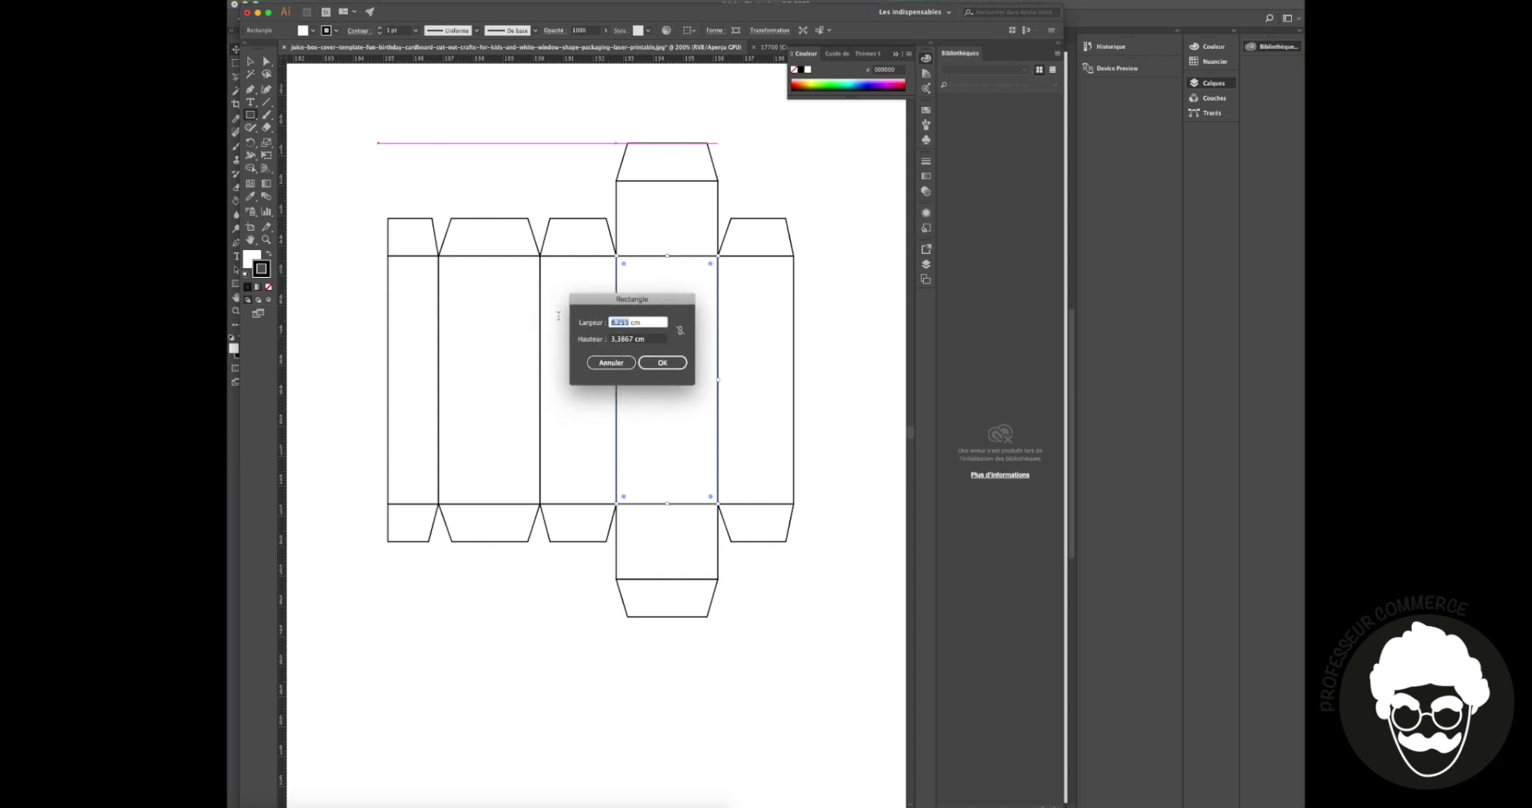
pyautogui.write('10')
pyautogui.moveTo(632, 339); pyautogui.dragTo(590, 341)
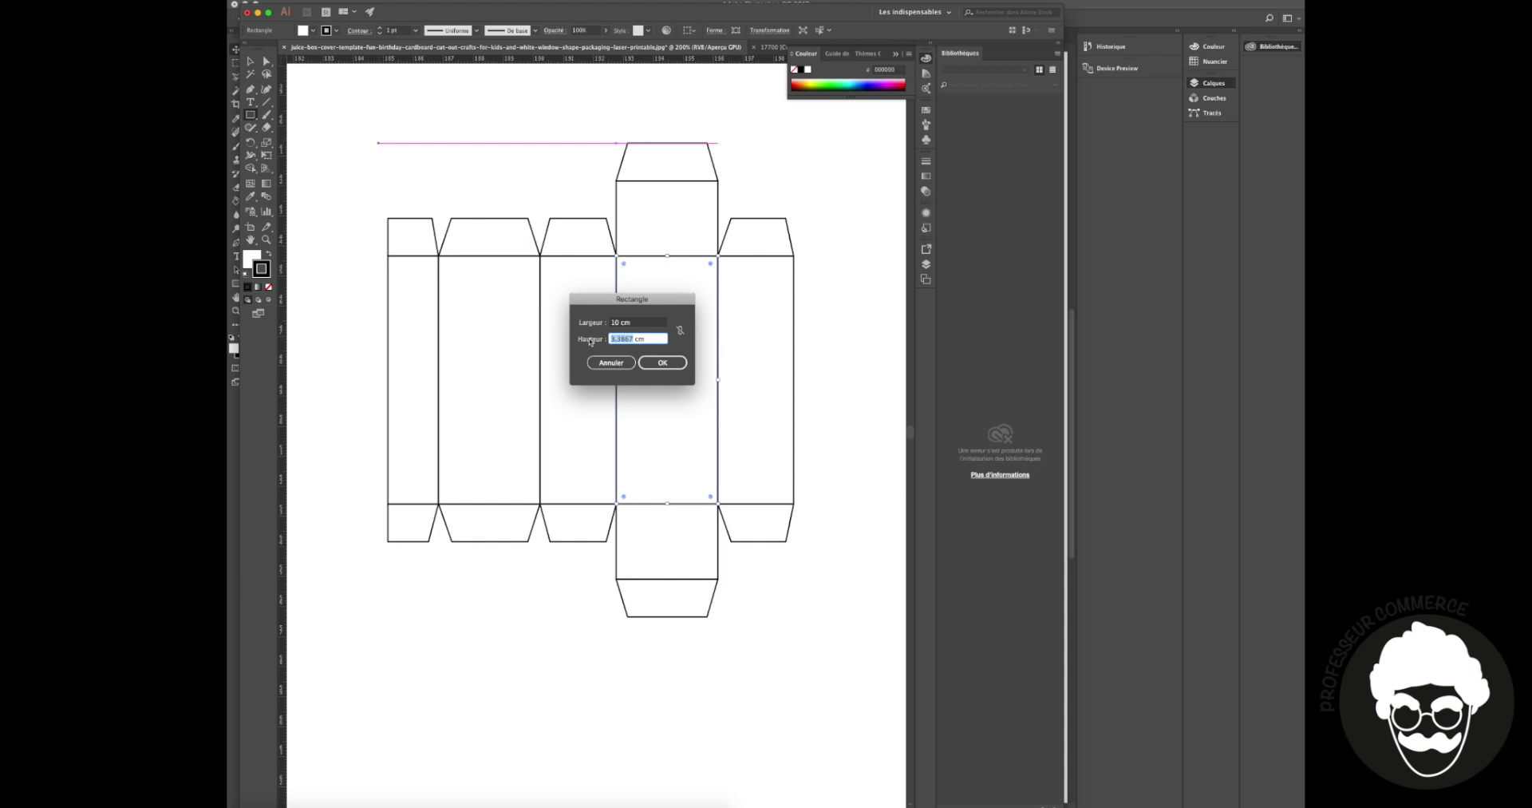
pyautogui.write('5')
pyautogui.click(656, 362)
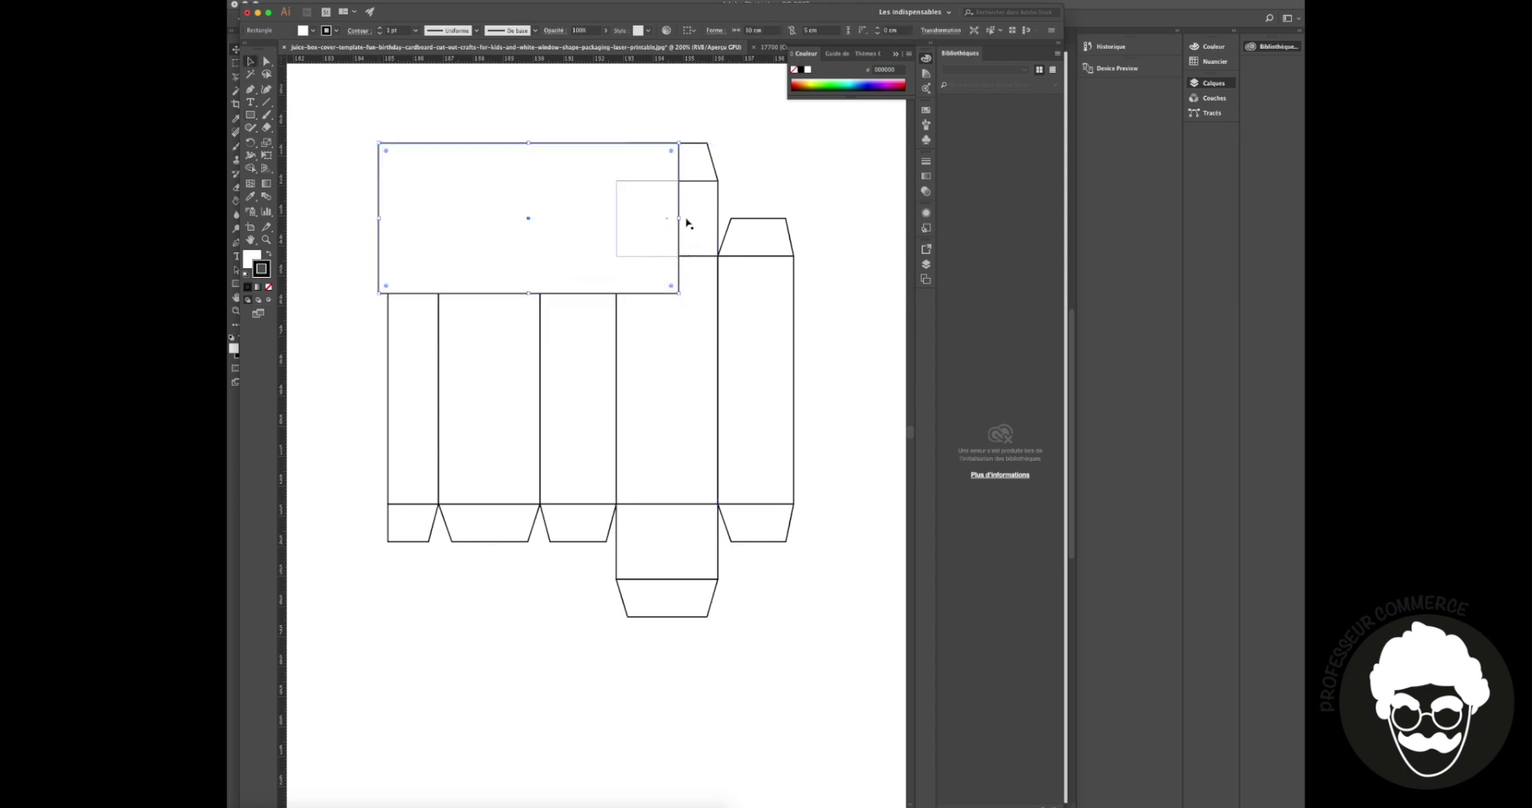
pyautogui.moveTo(692, 219); pyautogui.dragTo(429, 481)
pyautogui.press('Delete')
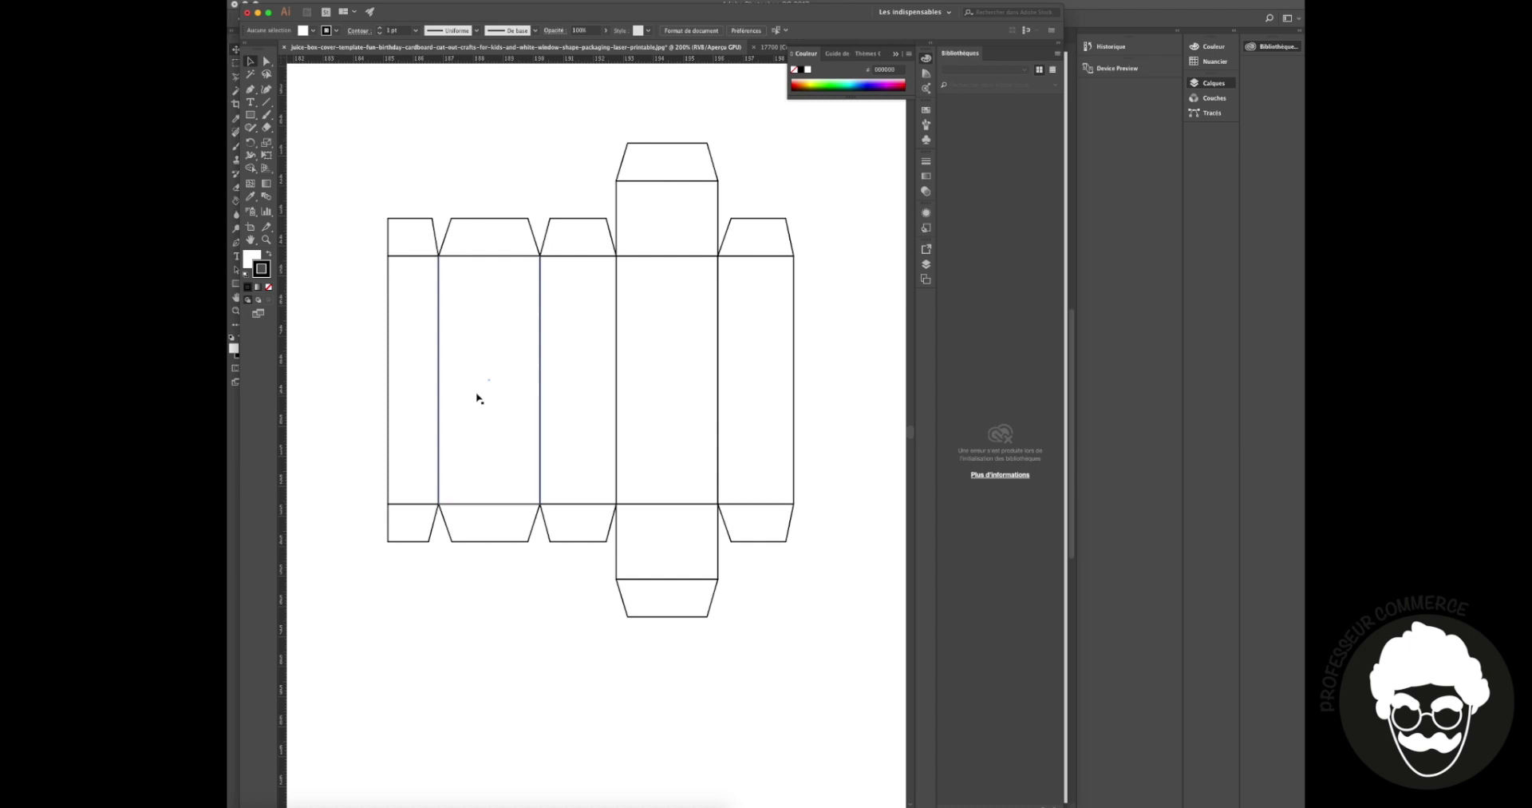
# Step: Switch to Photoshop and show the black Rectangle 1 background layer behind the box outline
pyautogui.hscroll(-1, 478, 398)
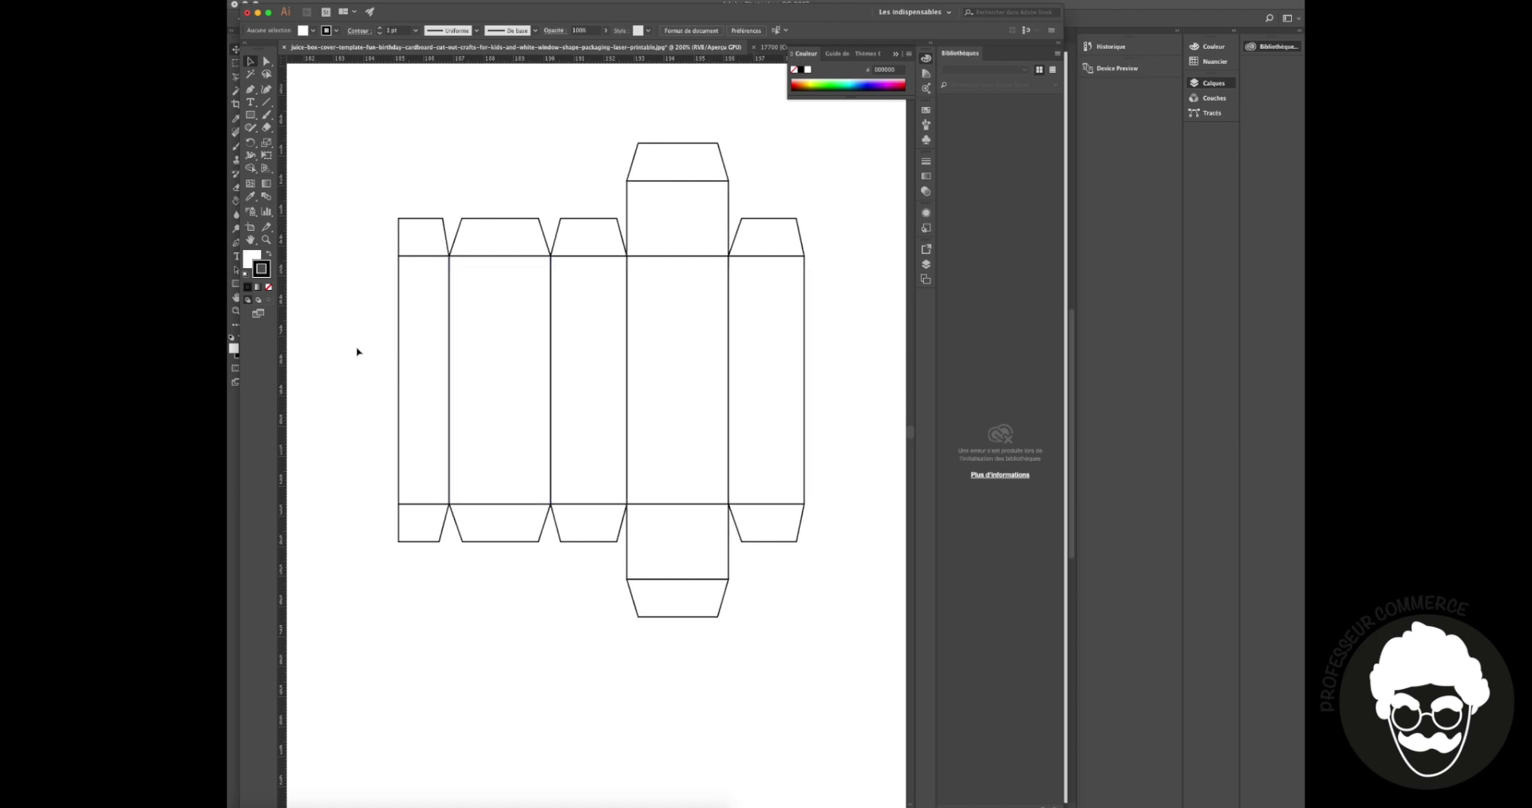
pyautogui.click(327, 789)
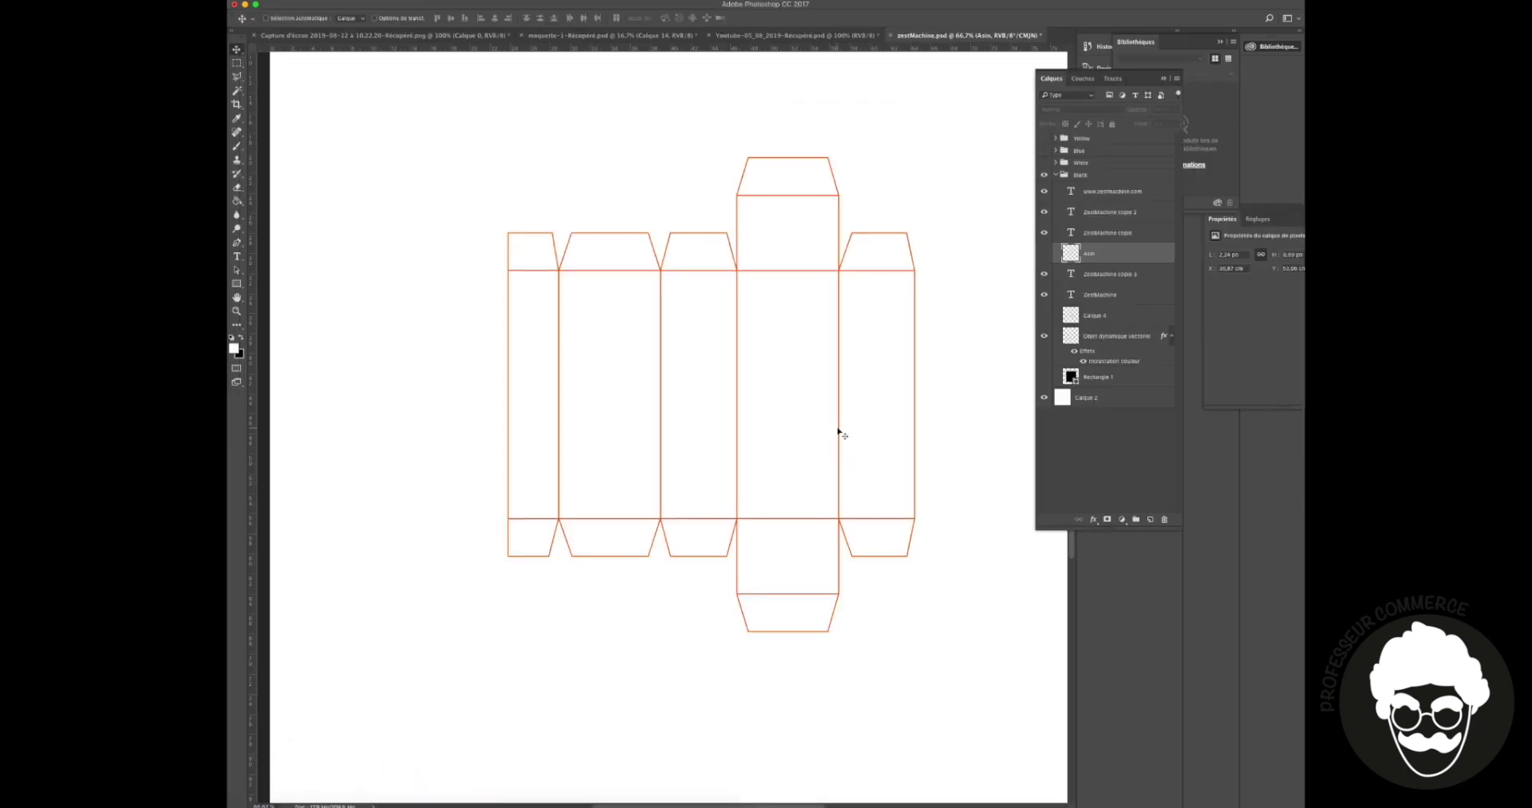
pyautogui.click(1043, 378)
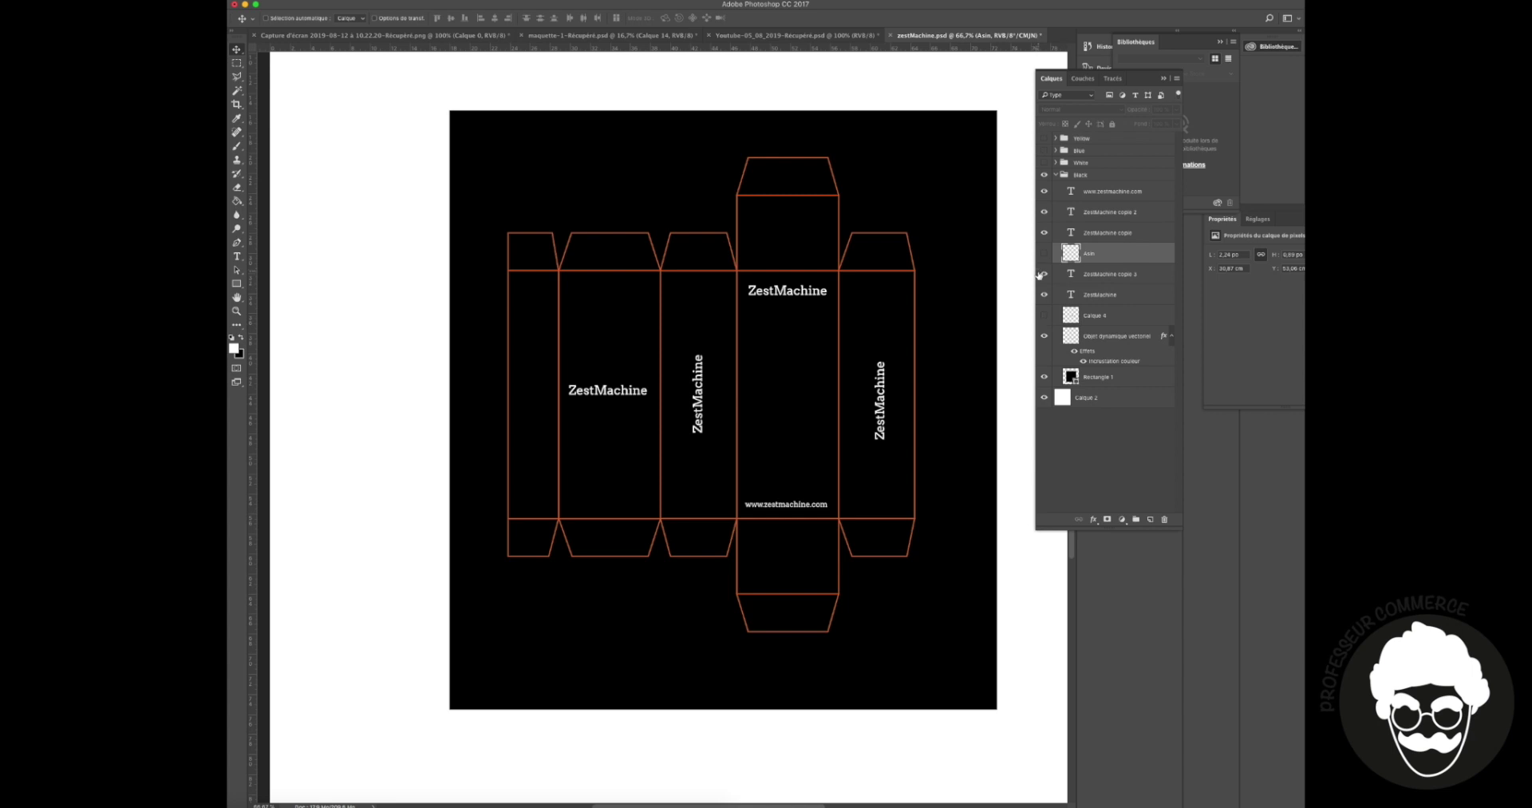
pyautogui.moveTo(1044, 274); pyautogui.dragTo(1048, 309)
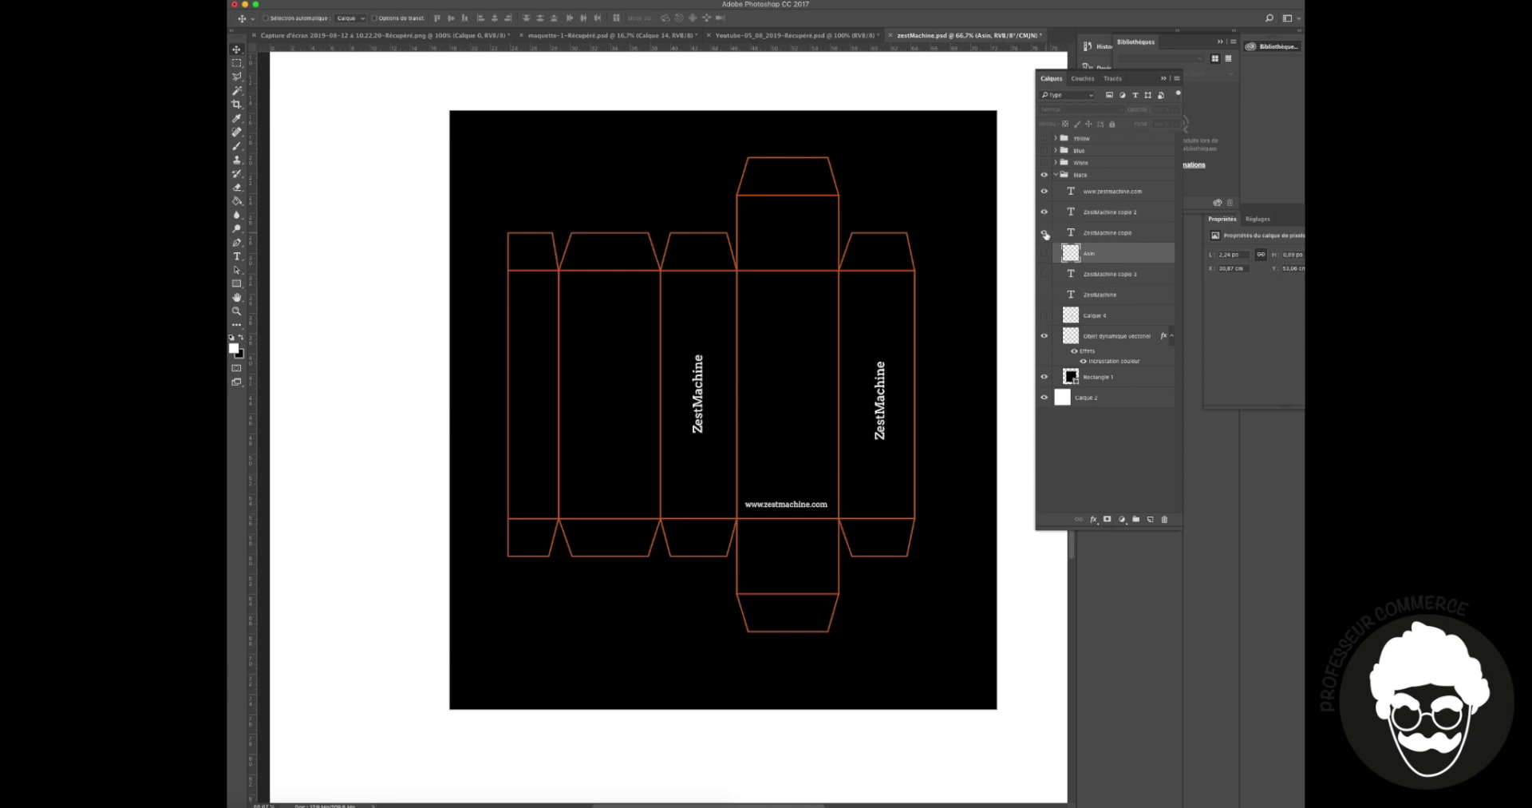
pyautogui.moveTo(1045, 234); pyautogui.dragTo(1044, 194)
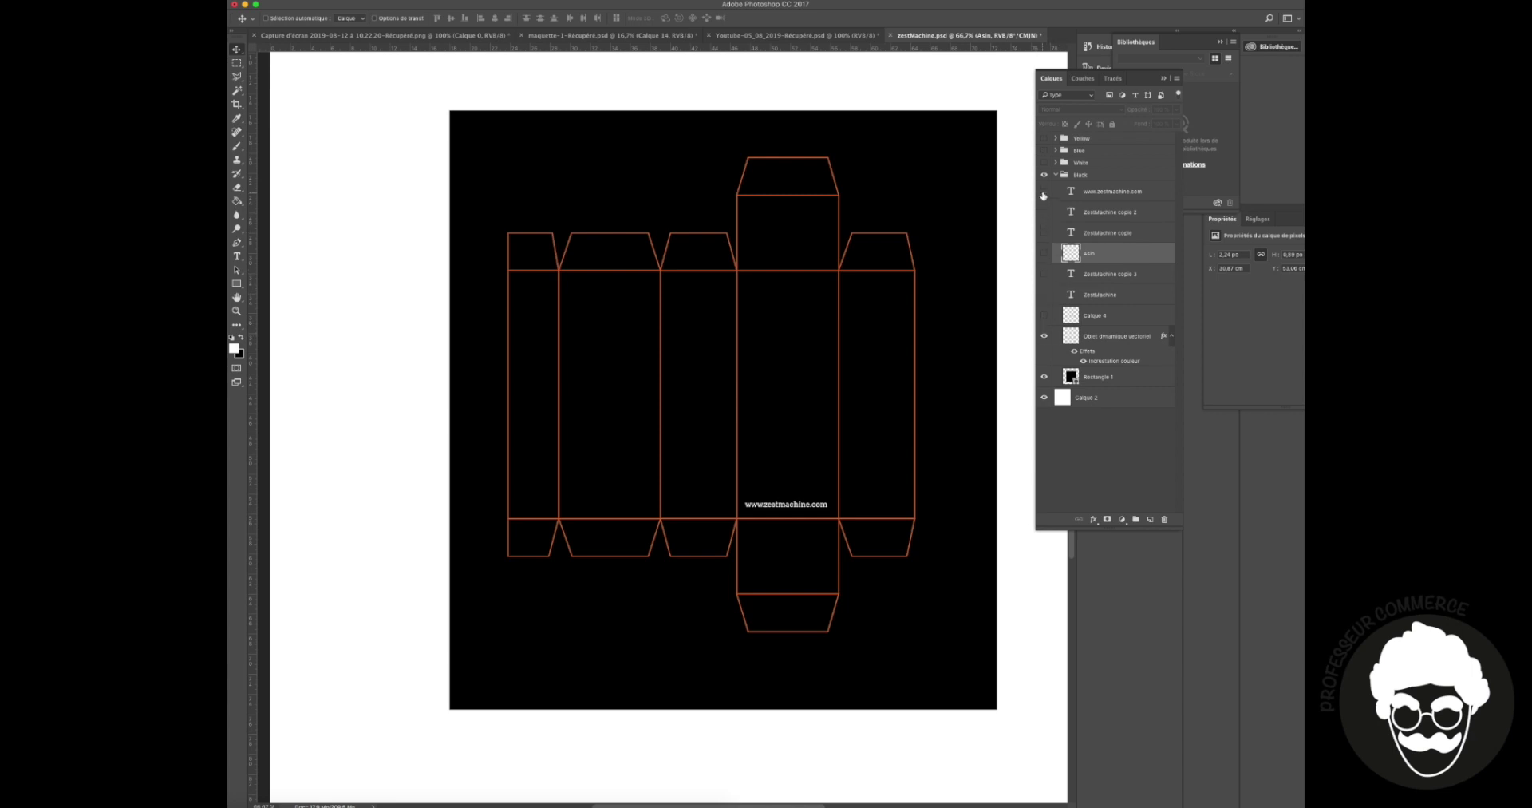
pyautogui.click(1044, 192)
# Step: Show the grater image, the four ZestMachine texts, the website text and the barcode layer in the Black group
pyautogui.click(1044, 317)
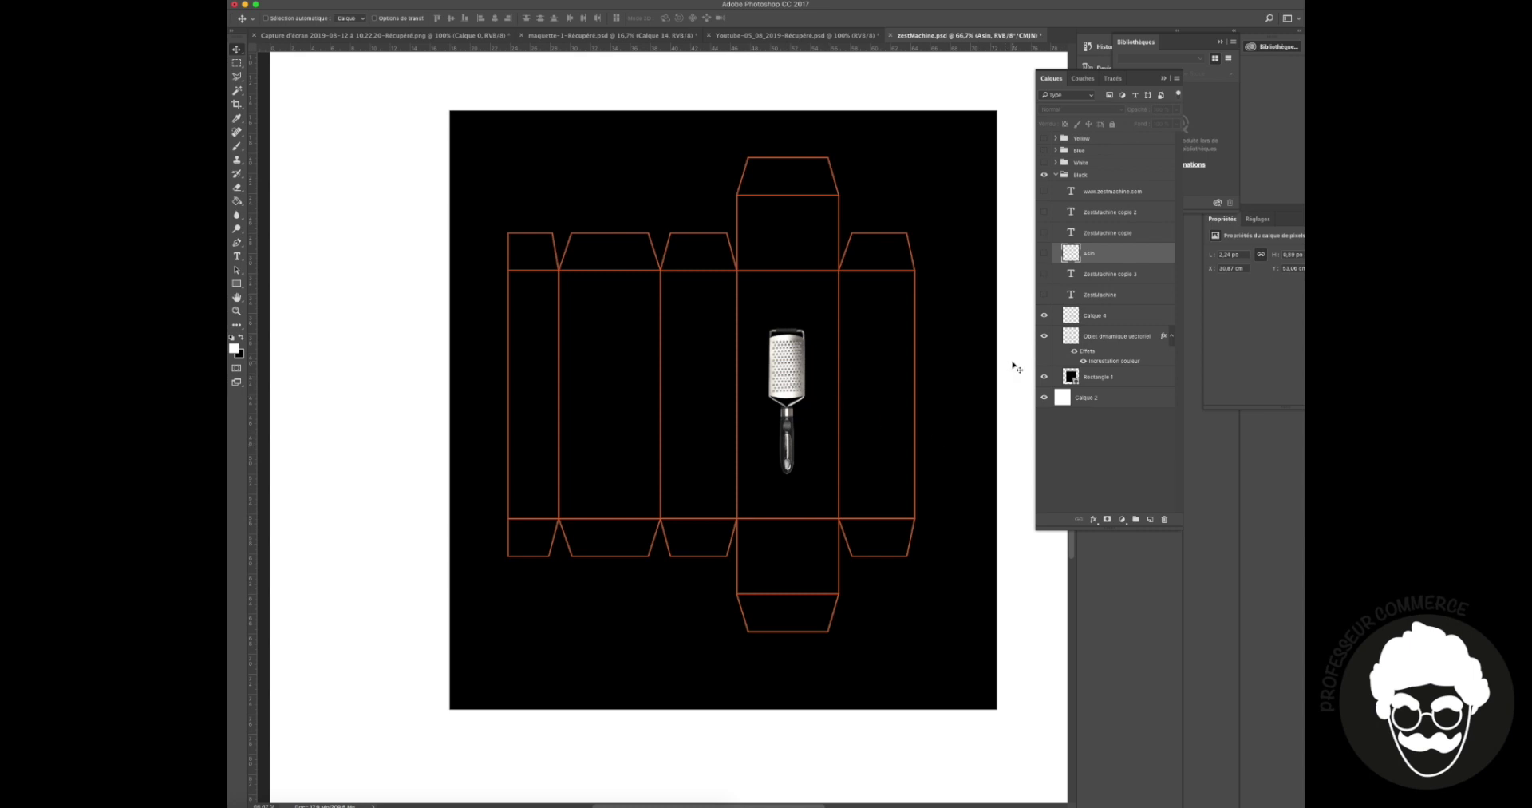
pyautogui.click(1044, 295)
pyautogui.click(1045, 275)
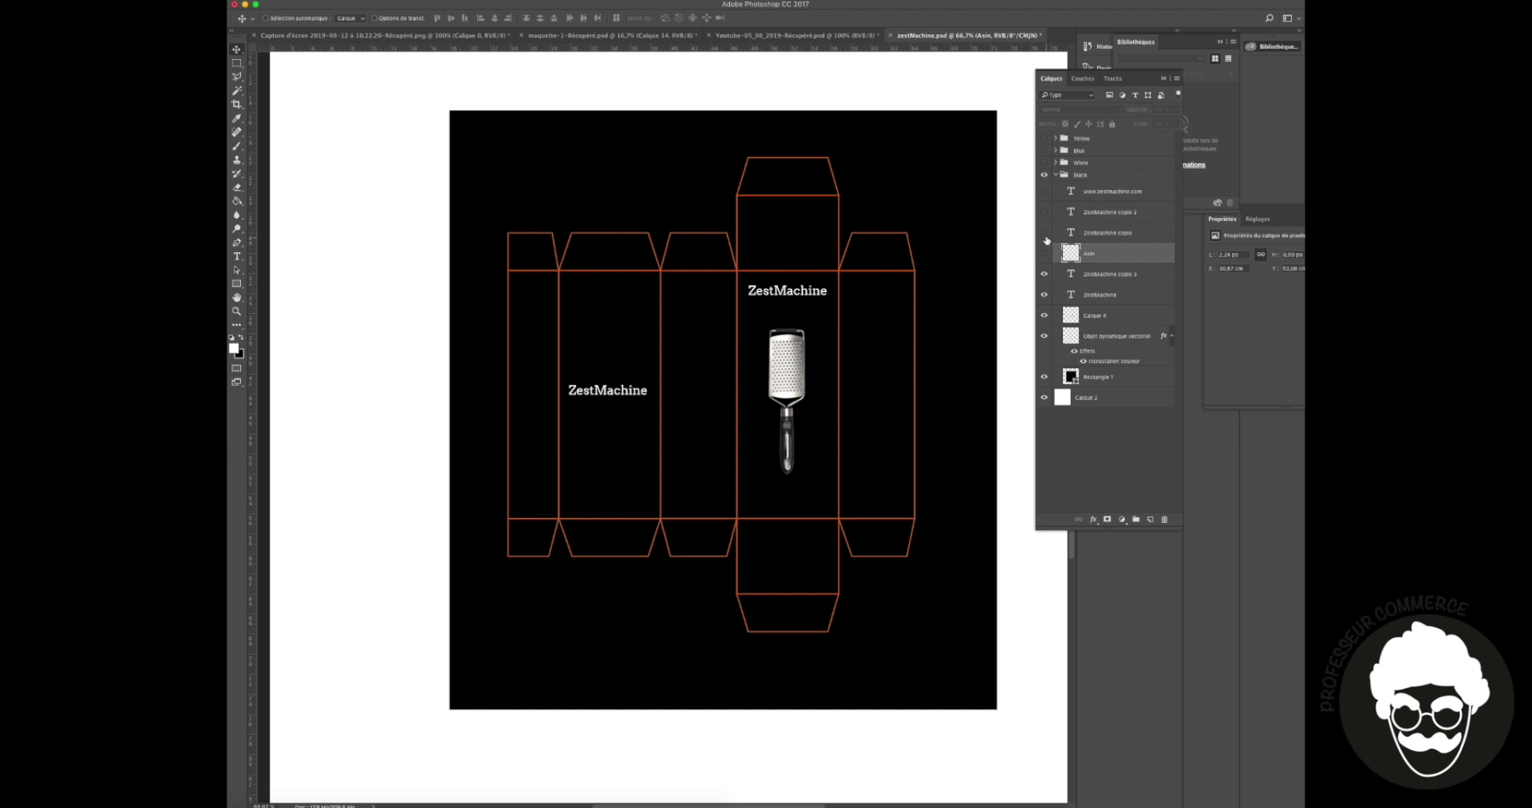
pyautogui.click(1044, 232)
pyautogui.click(1045, 212)
pyautogui.click(1044, 191)
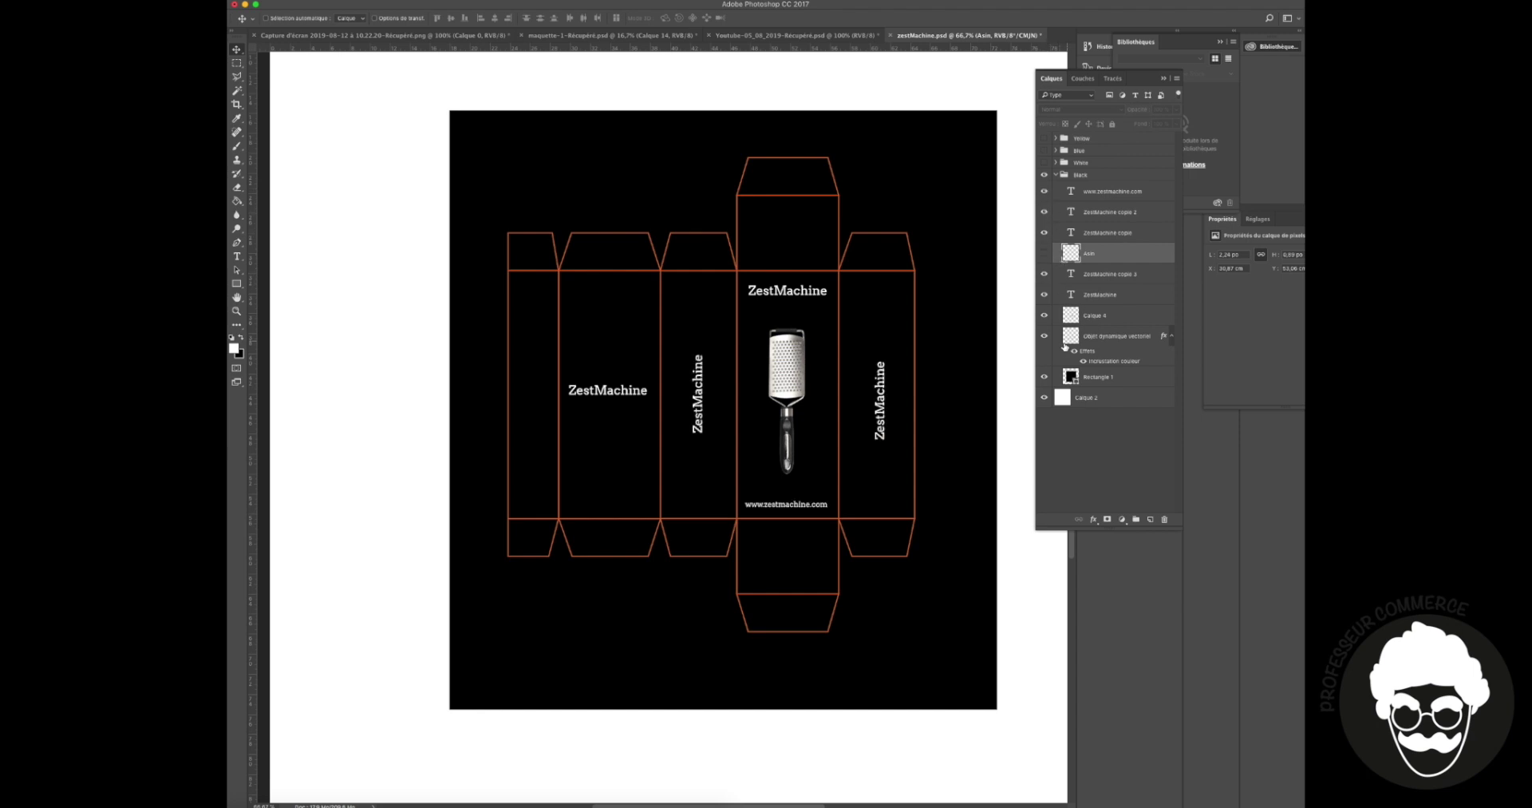
pyautogui.click(1045, 253)
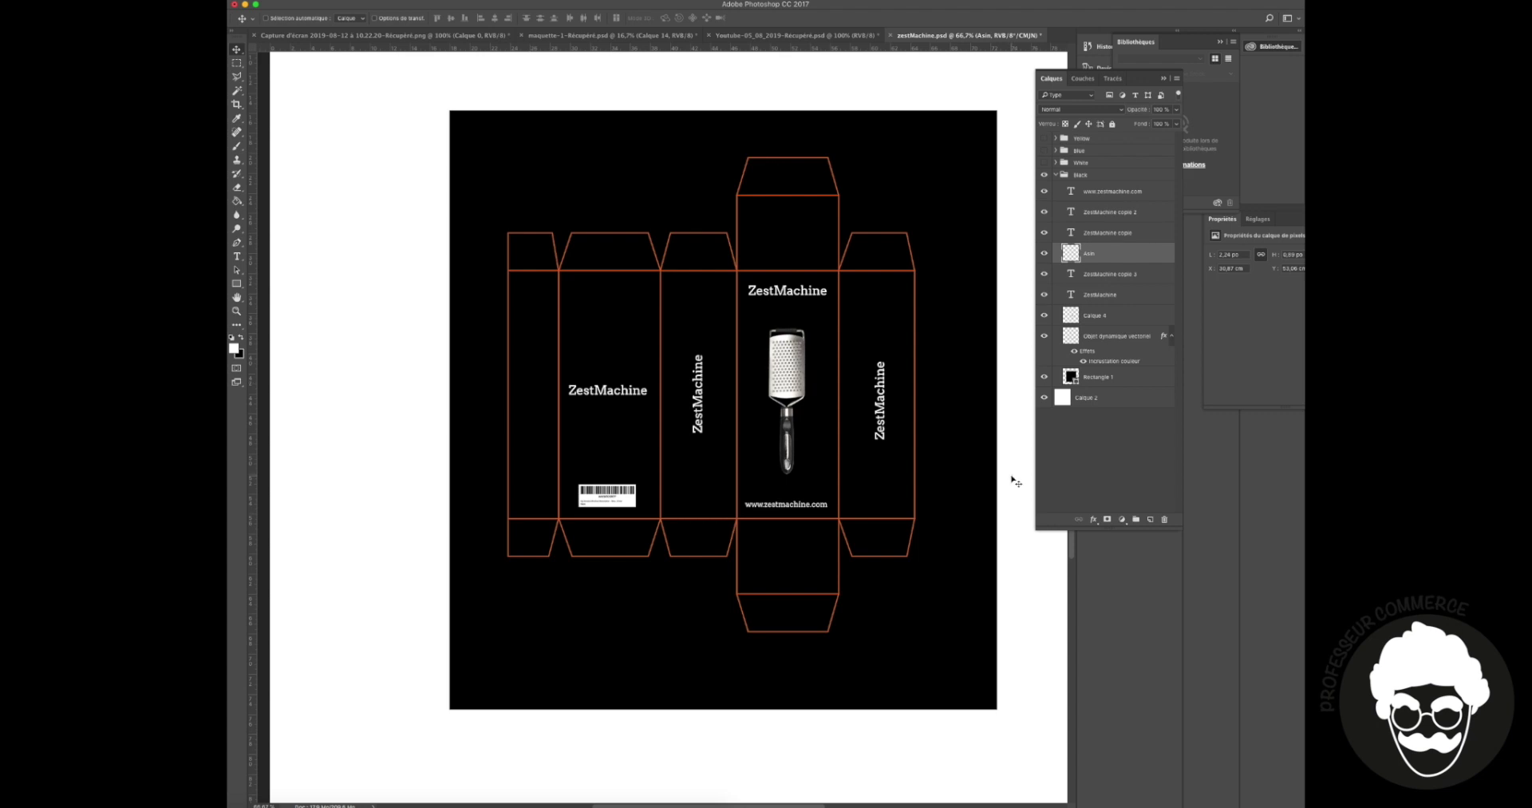
# Step: Try near-black and reddish shades as the foreground colour and cancel the colour change
pyautogui.scroll(2, 1011, 479)
pyautogui.hscroll(-1, 1011, 479)
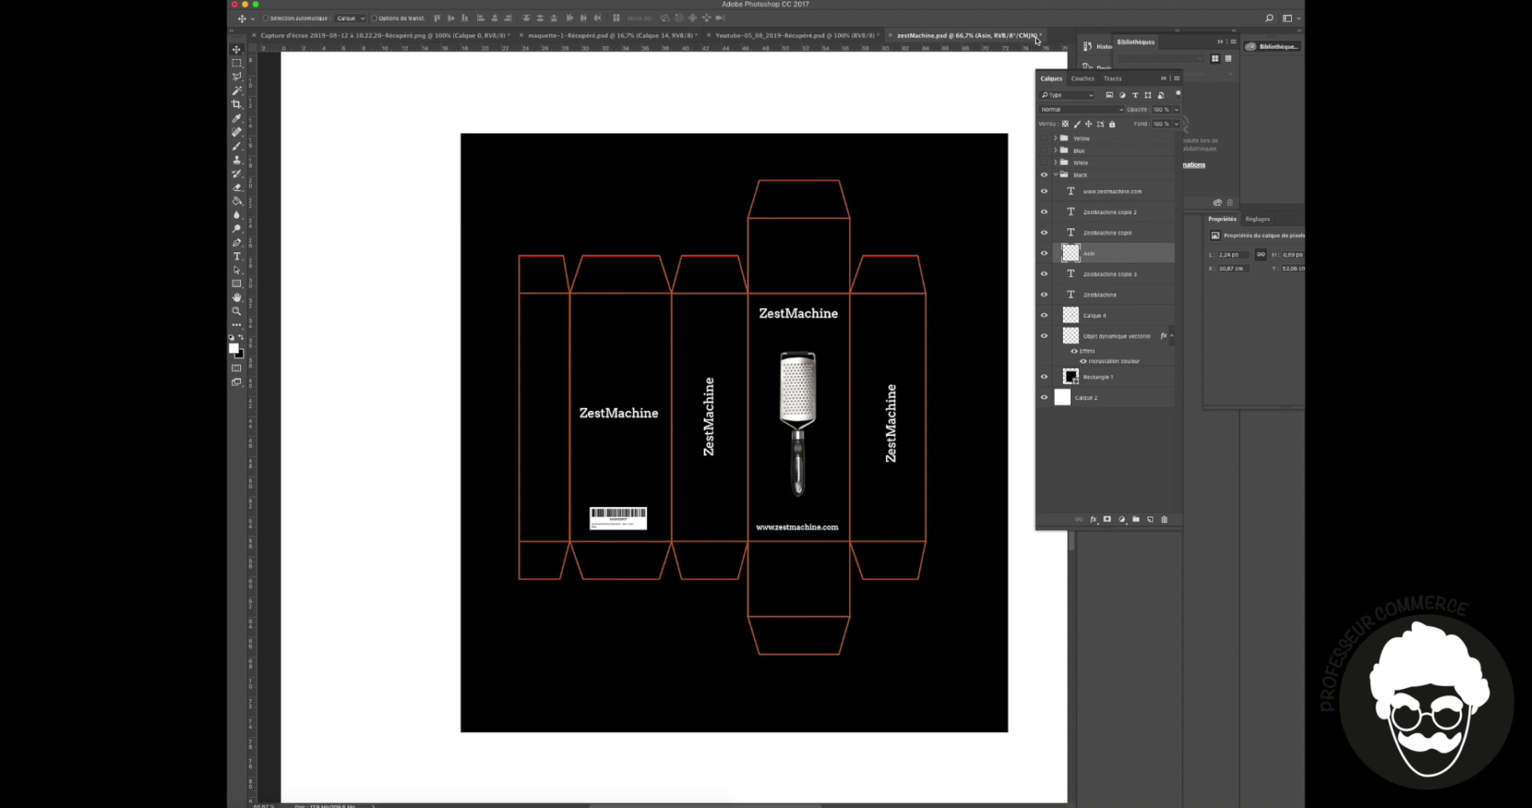
pyautogui.press('i')
pyautogui.click(233, 348)
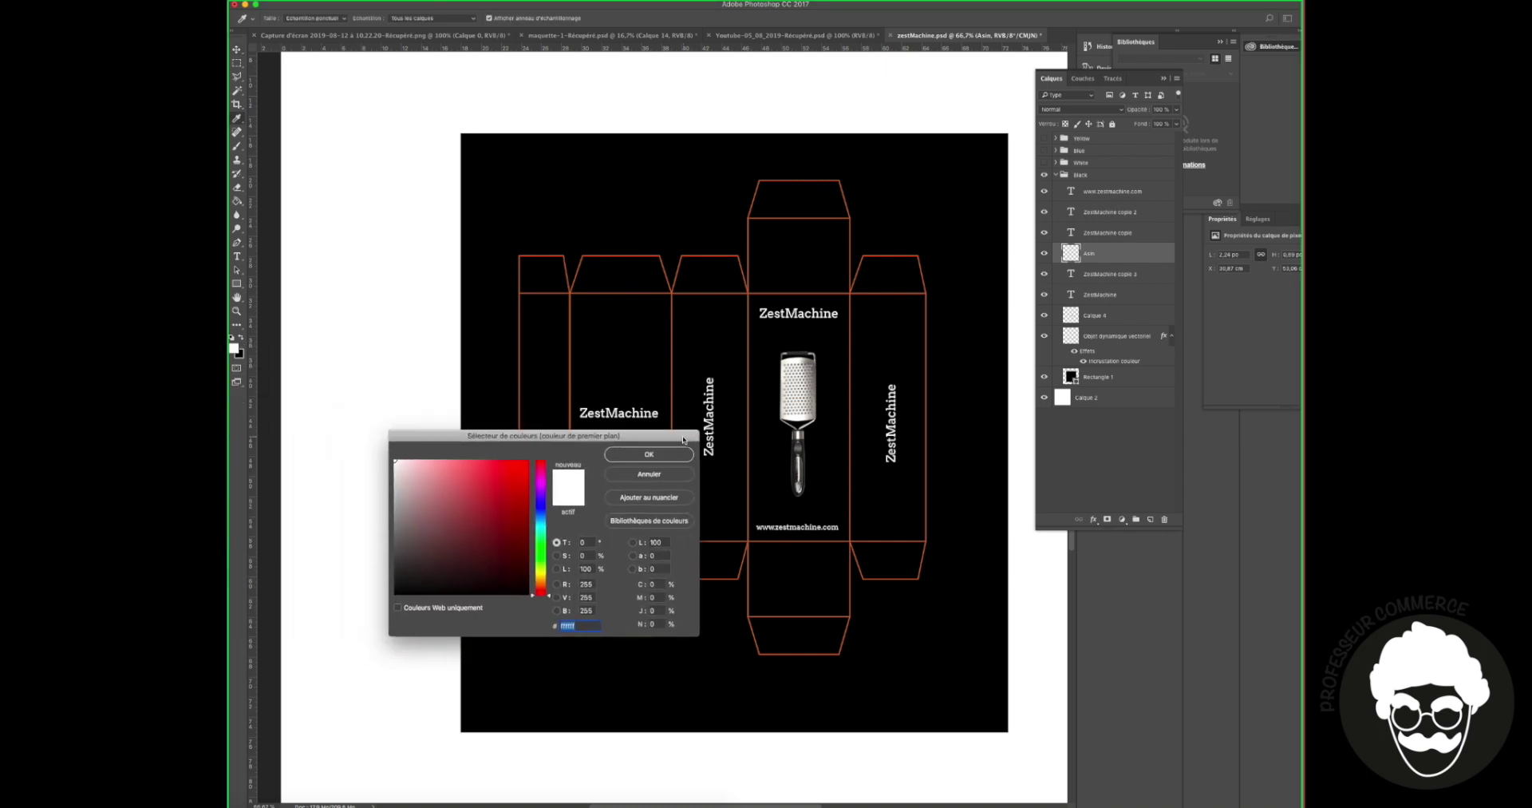
pyautogui.click(484, 588)
pyautogui.click(402, 587)
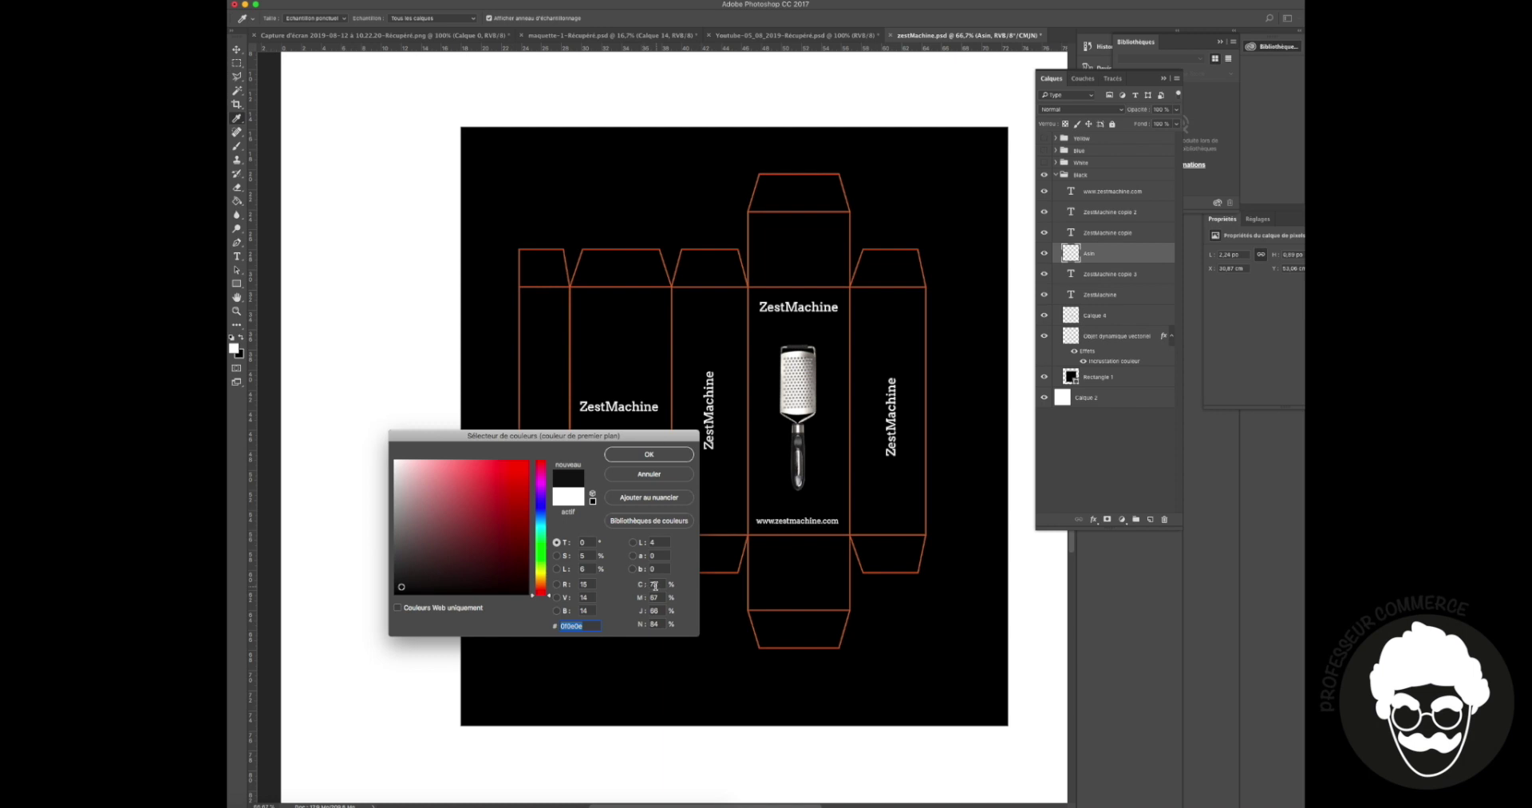
pyautogui.click(467, 481)
pyautogui.click(474, 462)
pyautogui.click(488, 461)
pyautogui.click(638, 477)
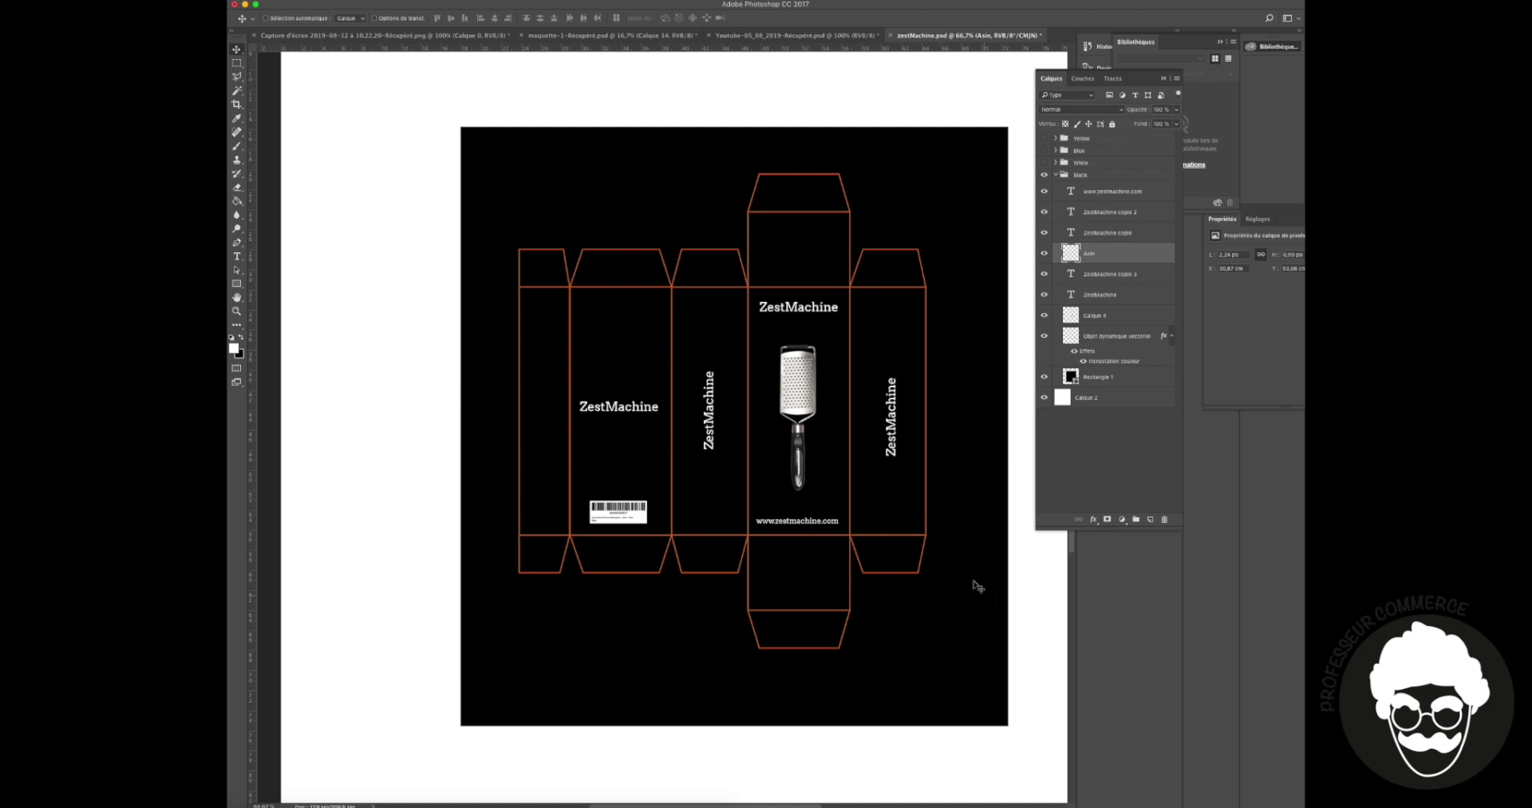